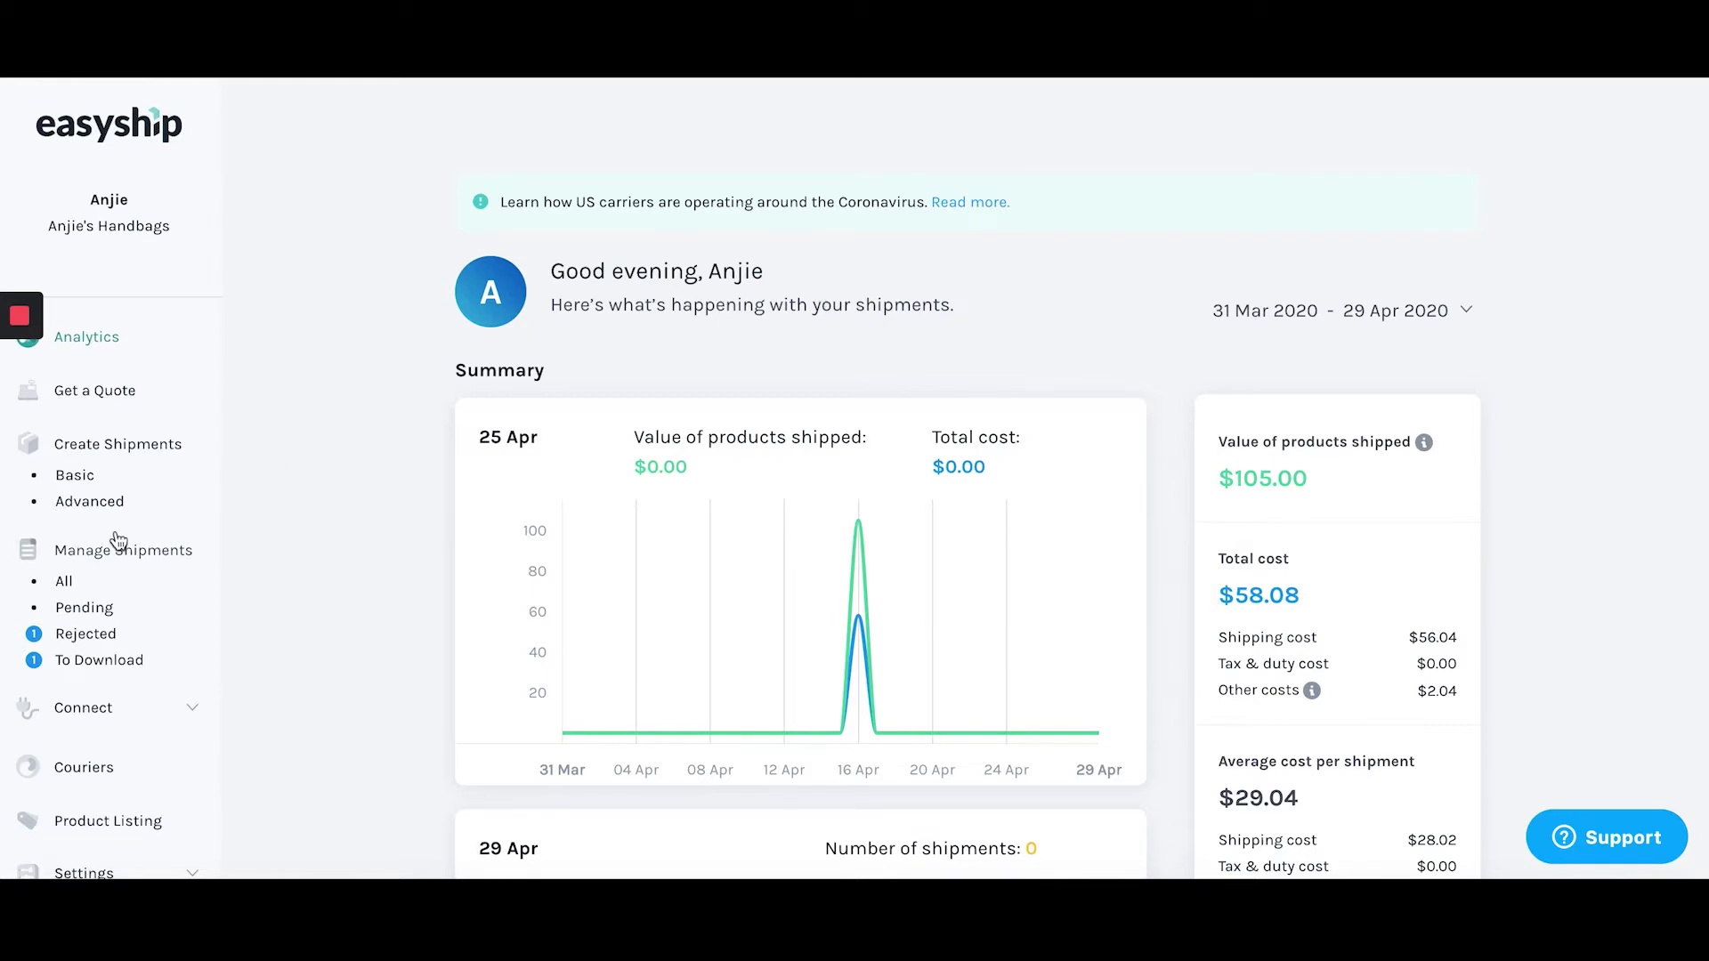
Go from the analytics dashboard to the Insurance page under Settings in the sidebar.
scroll(116, 534, down, 2)
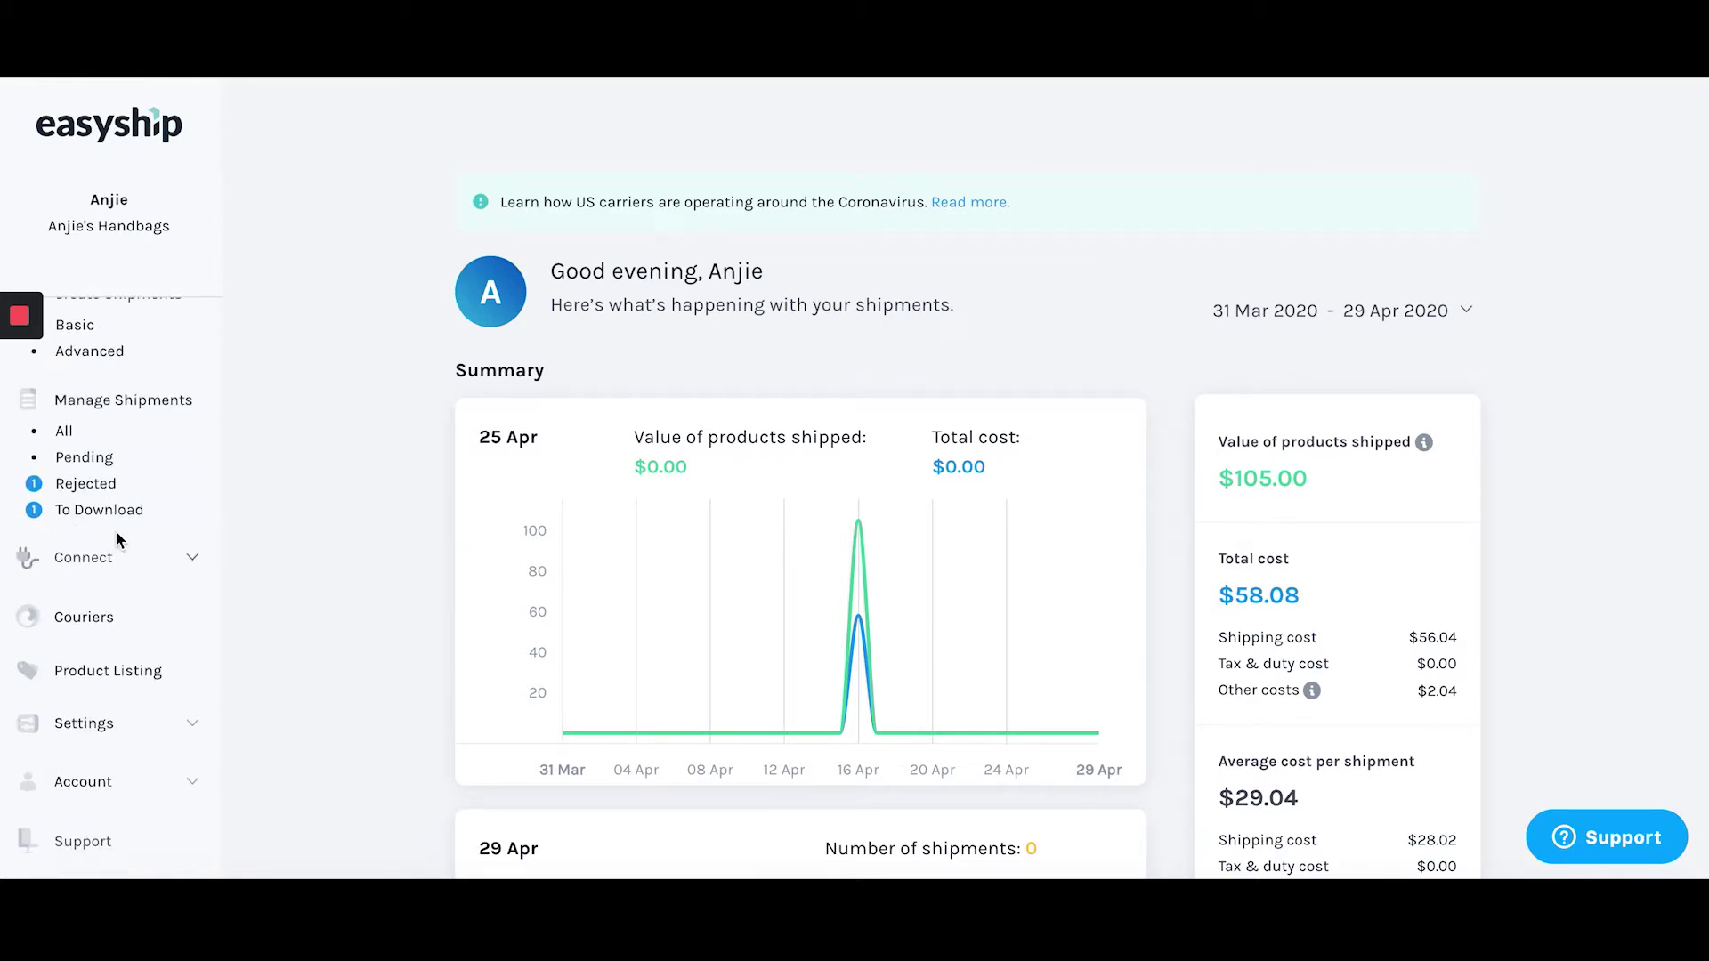
click(192, 731)
scroll(195, 738, down, 2)
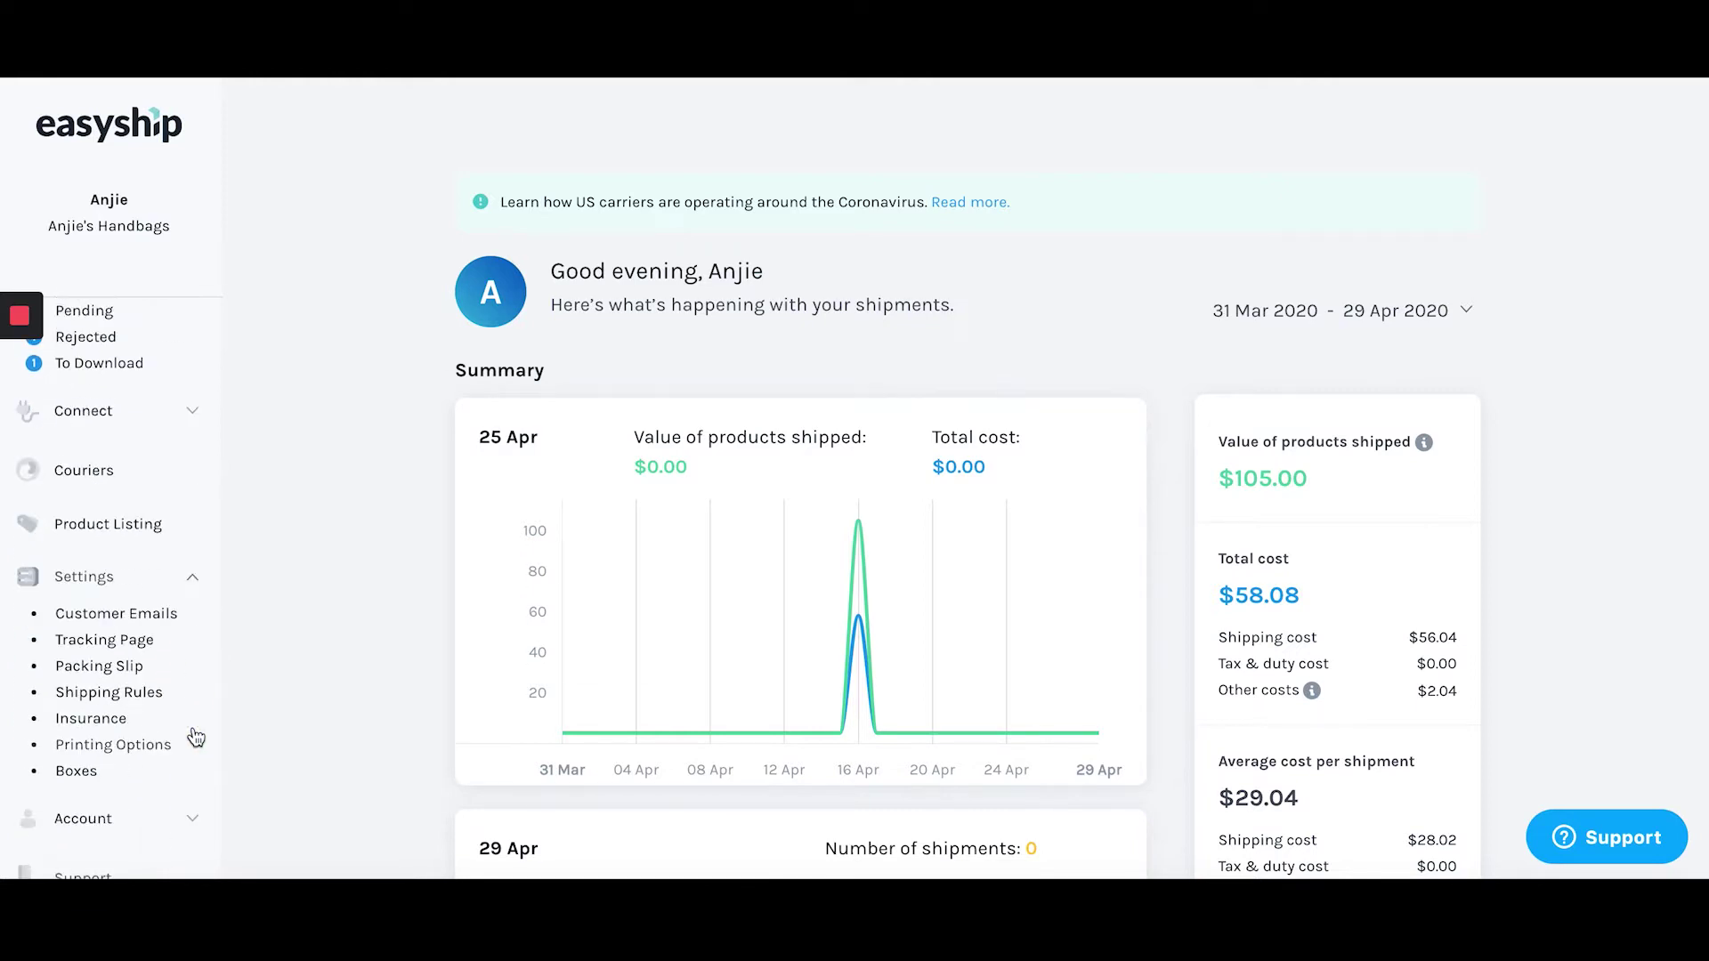
click(98, 719)
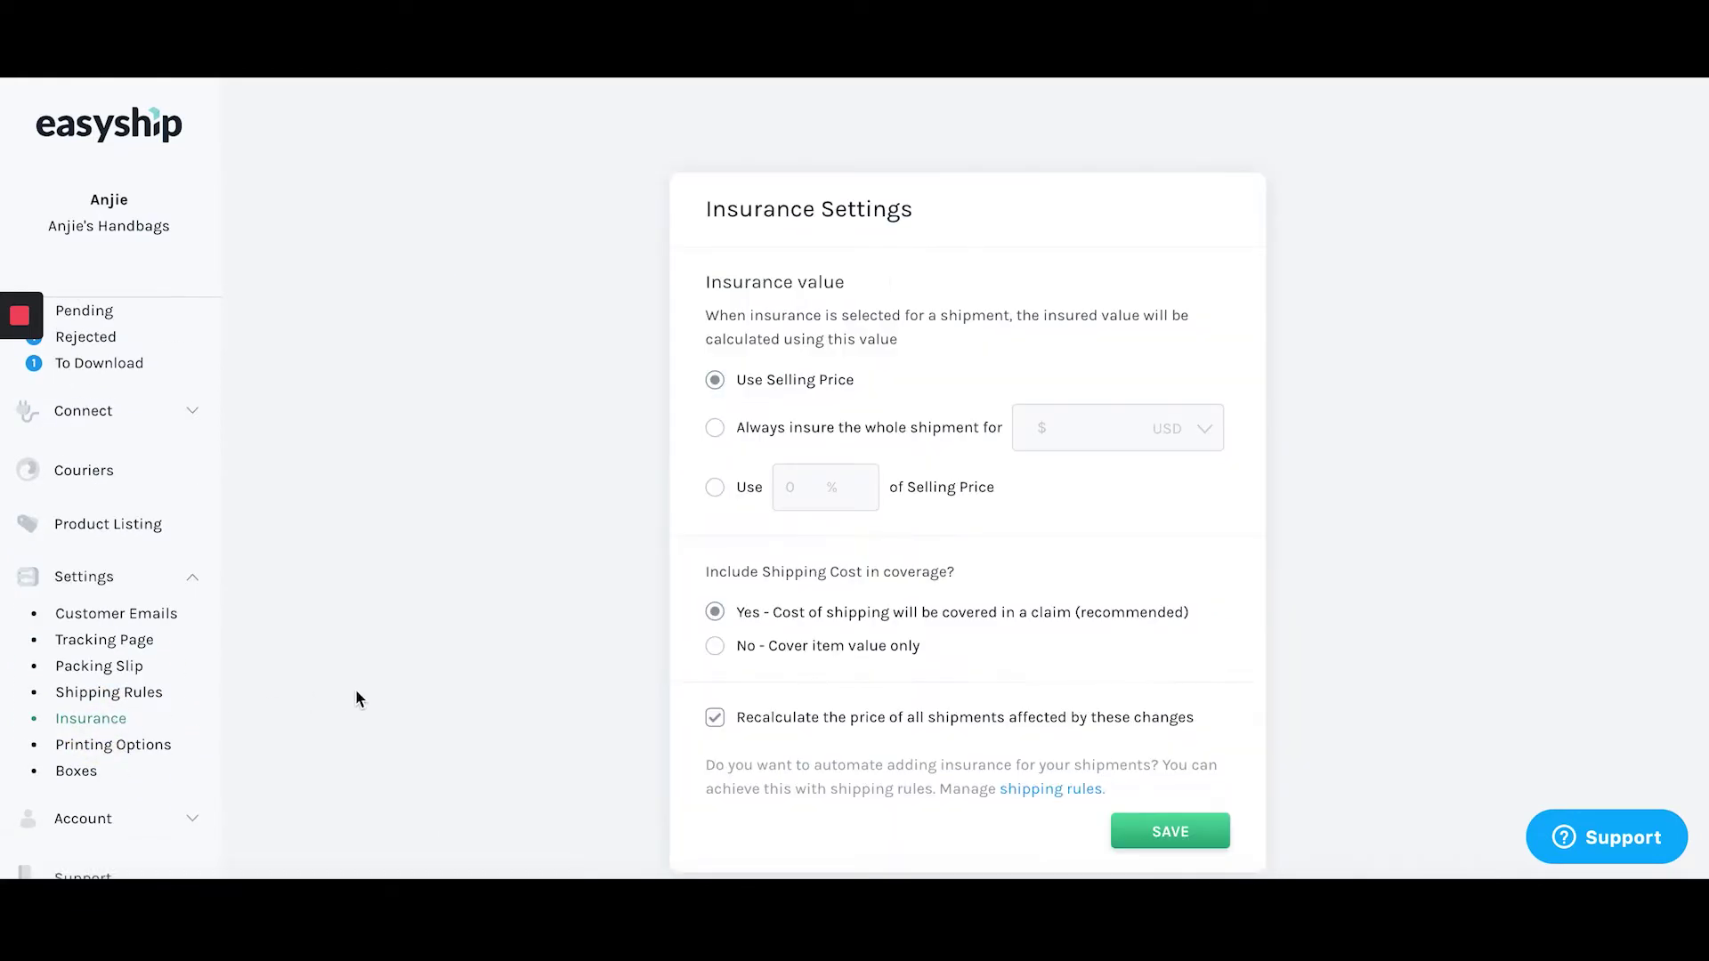
scroll(355, 689, down, 1)
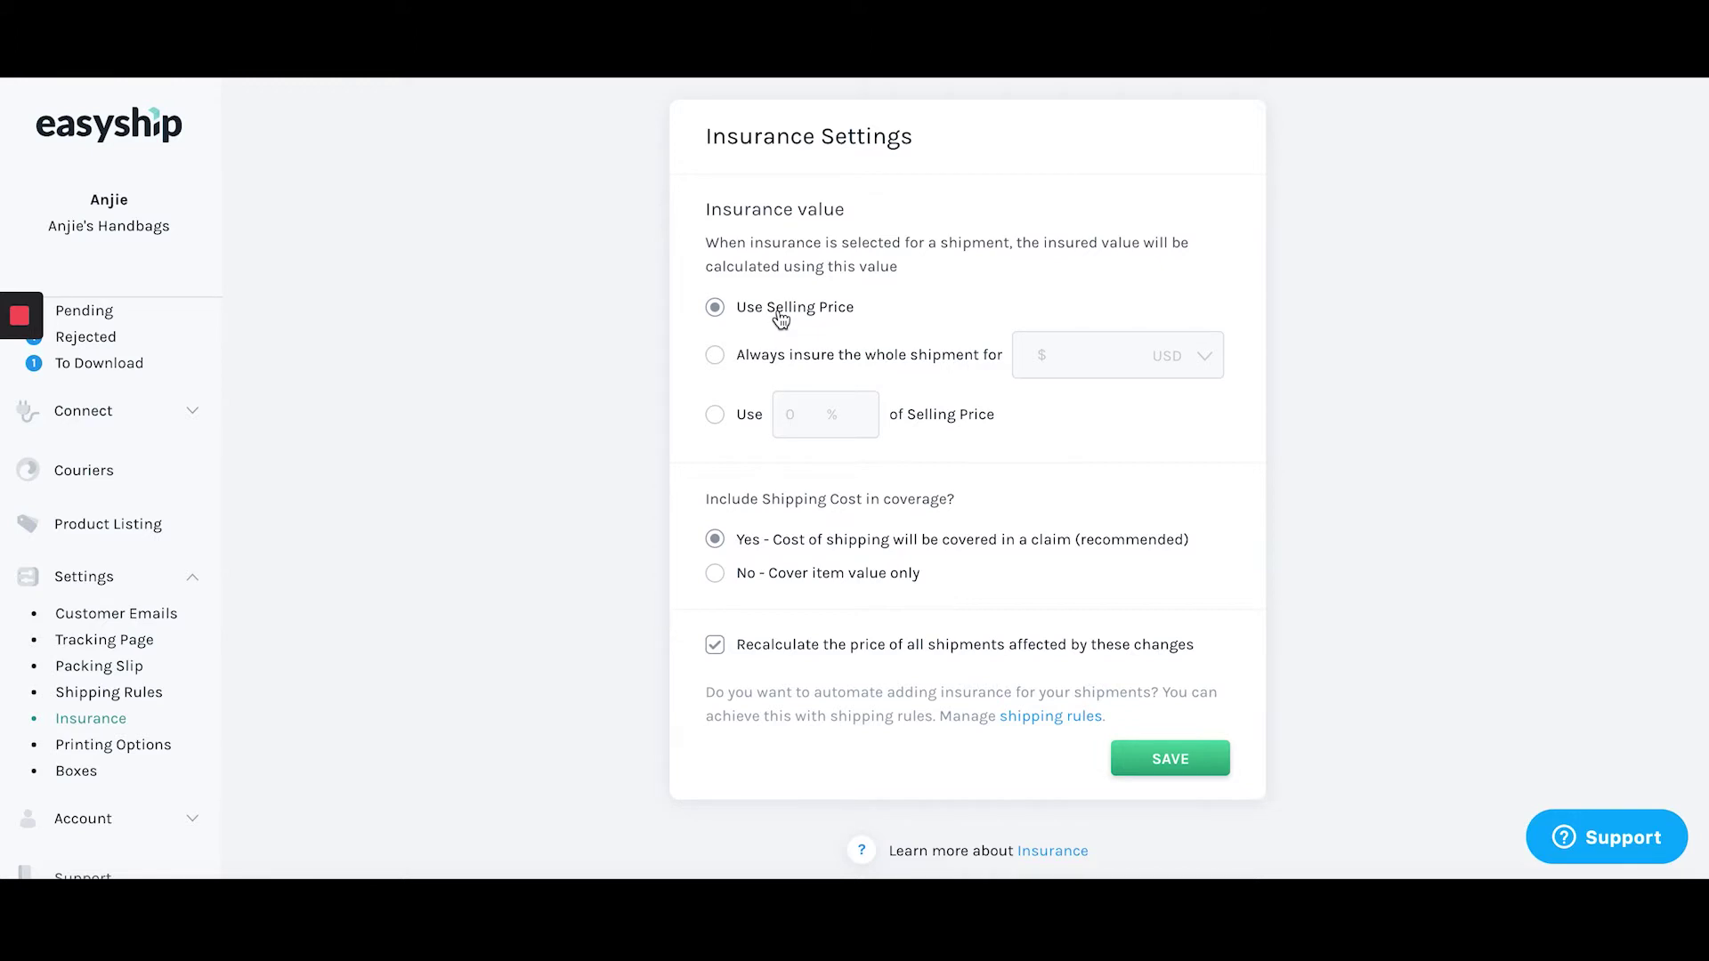
Try a fixed whole-shipment amount of 50, then switch to 'Use % of Selling Price' and clear its field.
click(715, 358)
click(1052, 355)
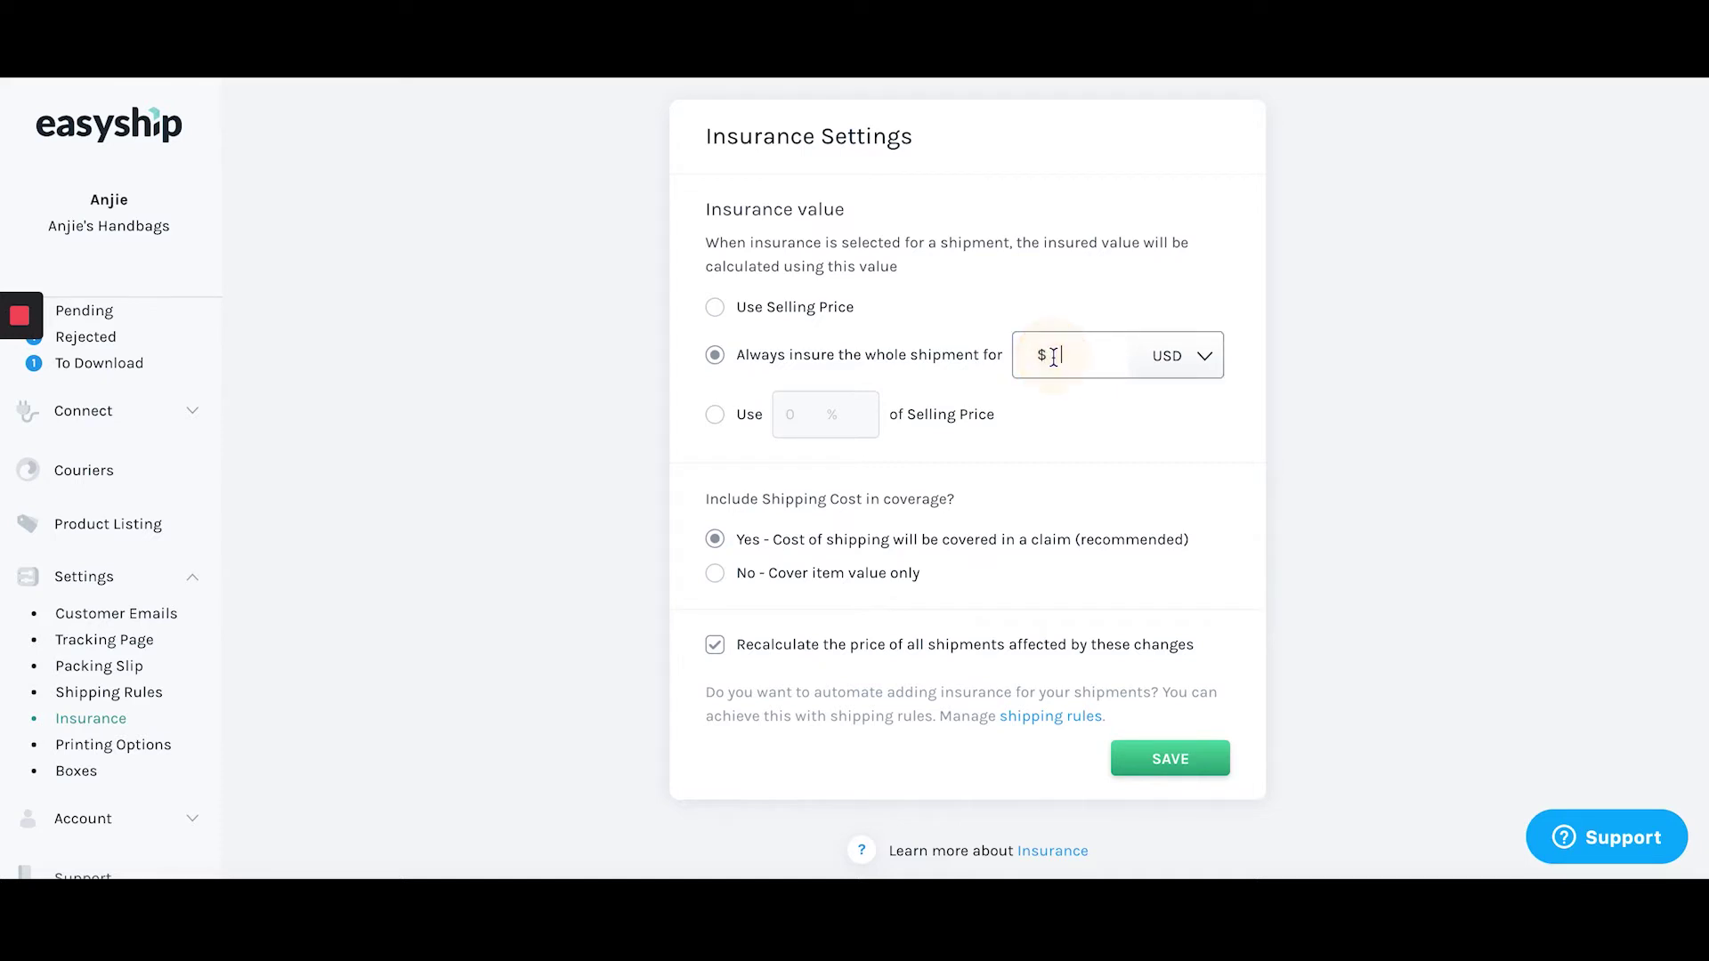
text(50)
click(716, 416)
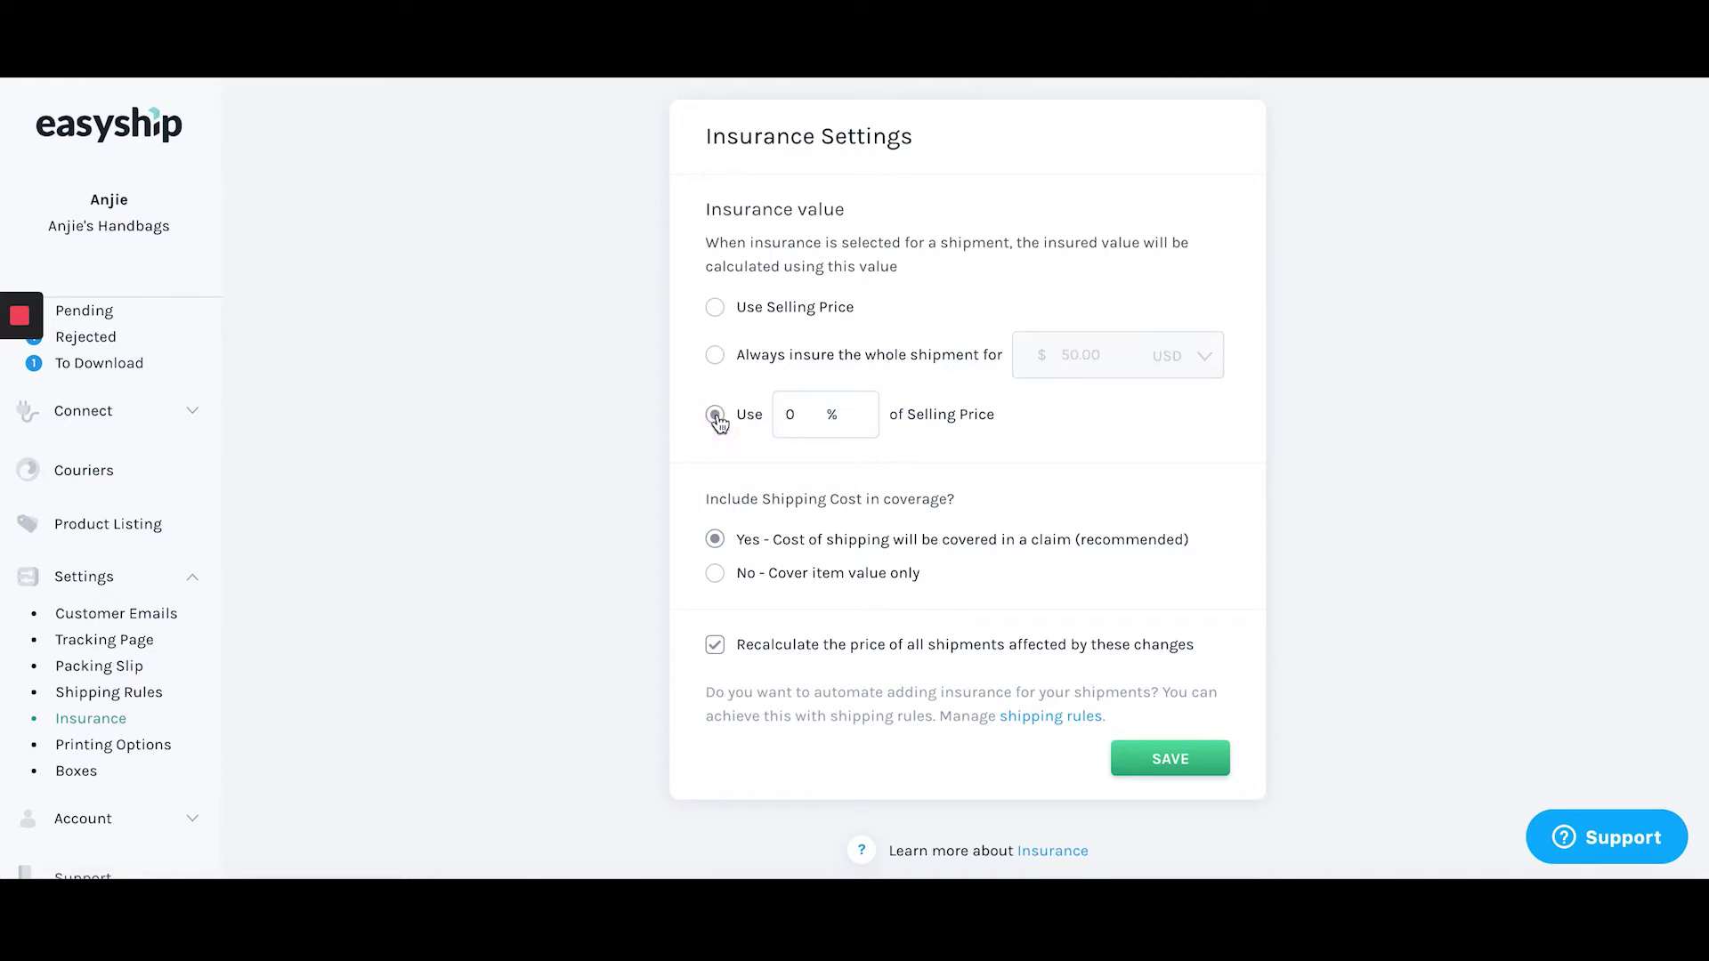
click(805, 419)
key(BackSpace)
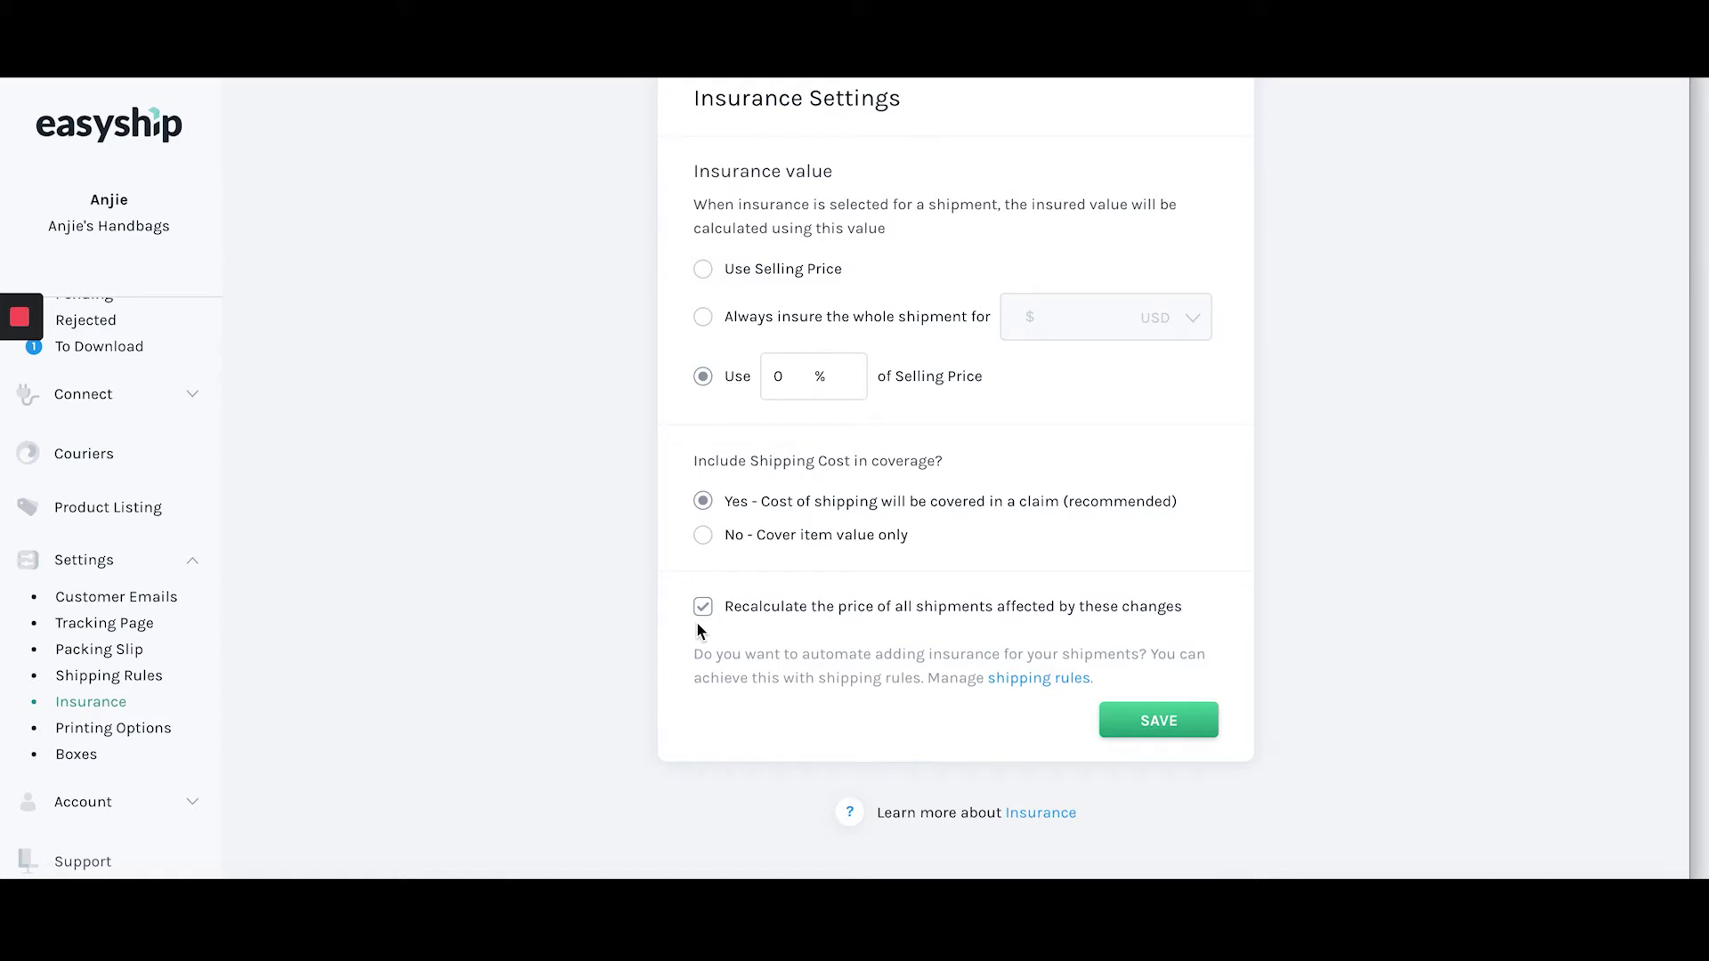
scroll(696, 621, up, 1)
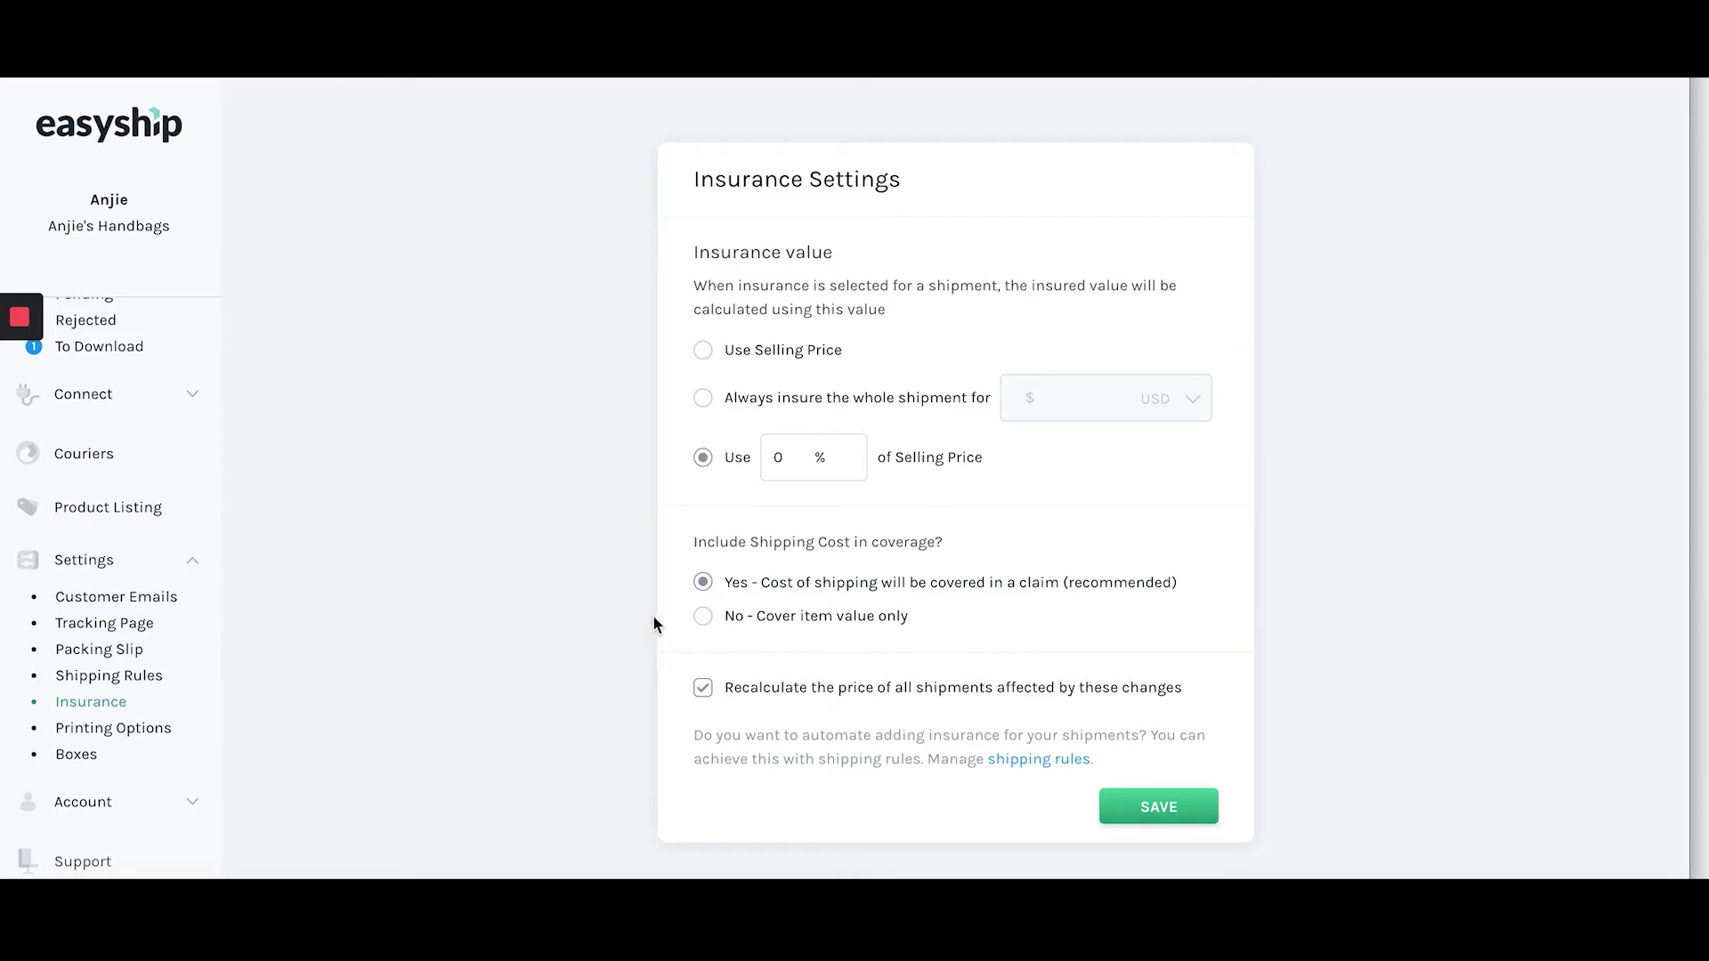
On the Shipping Rules page, add a new rule named 'uk insurance'.
click(142, 676)
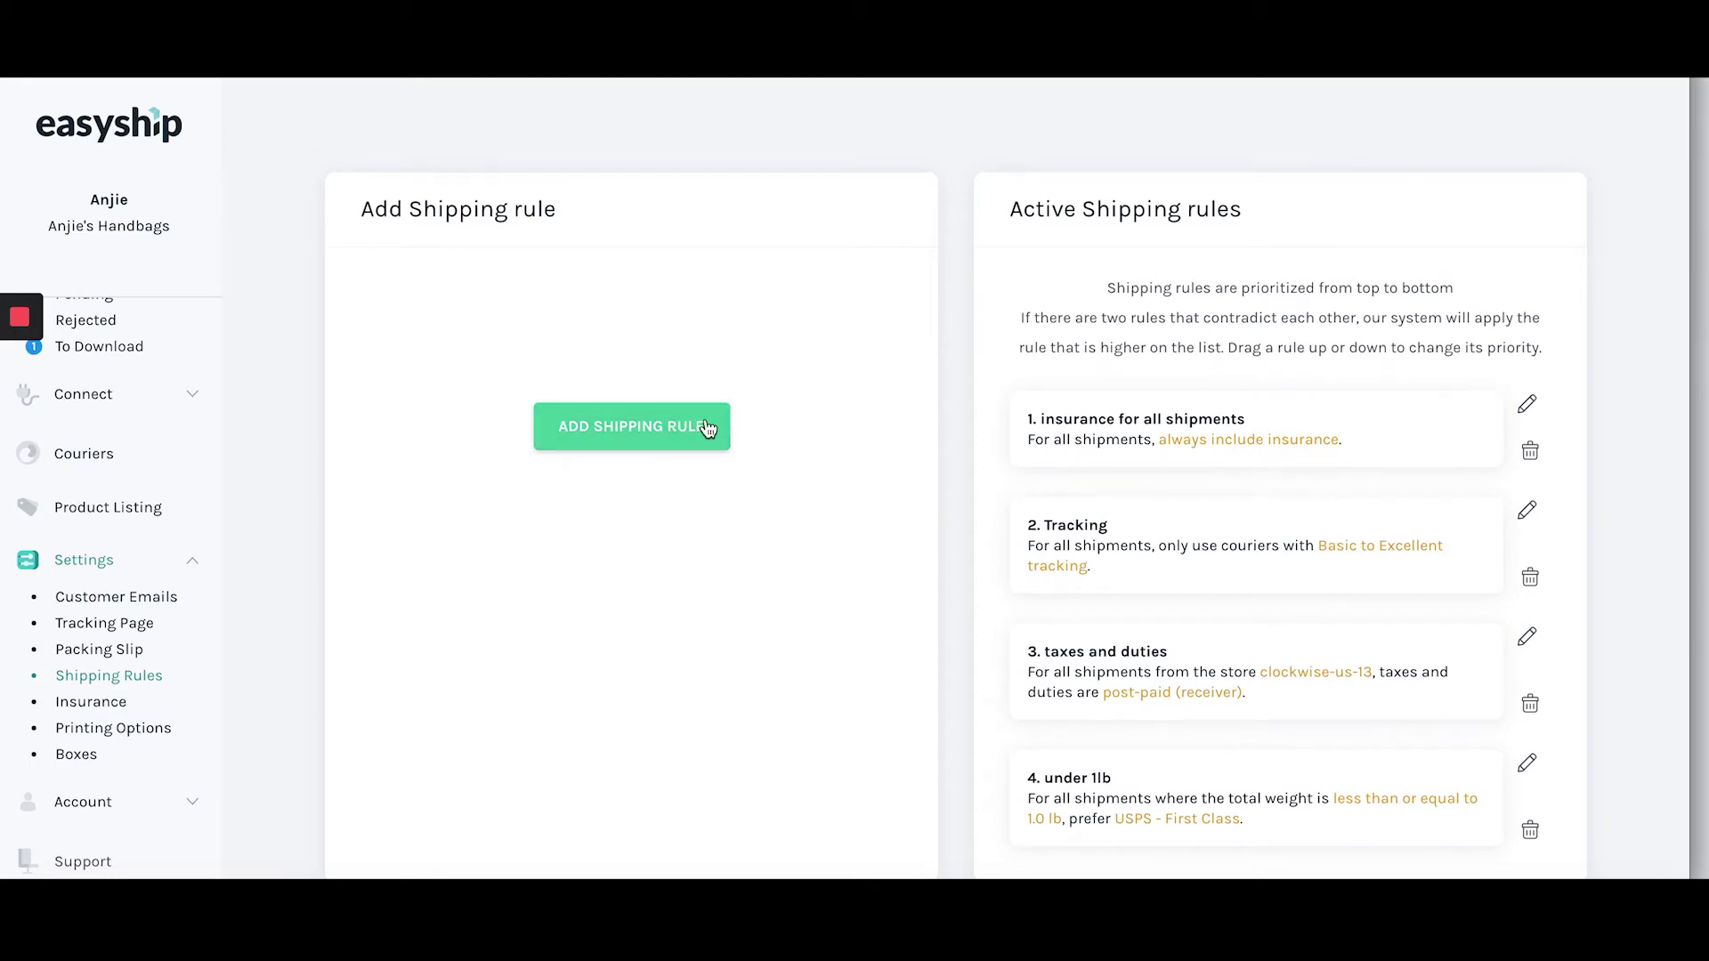
click(705, 425)
click(677, 306)
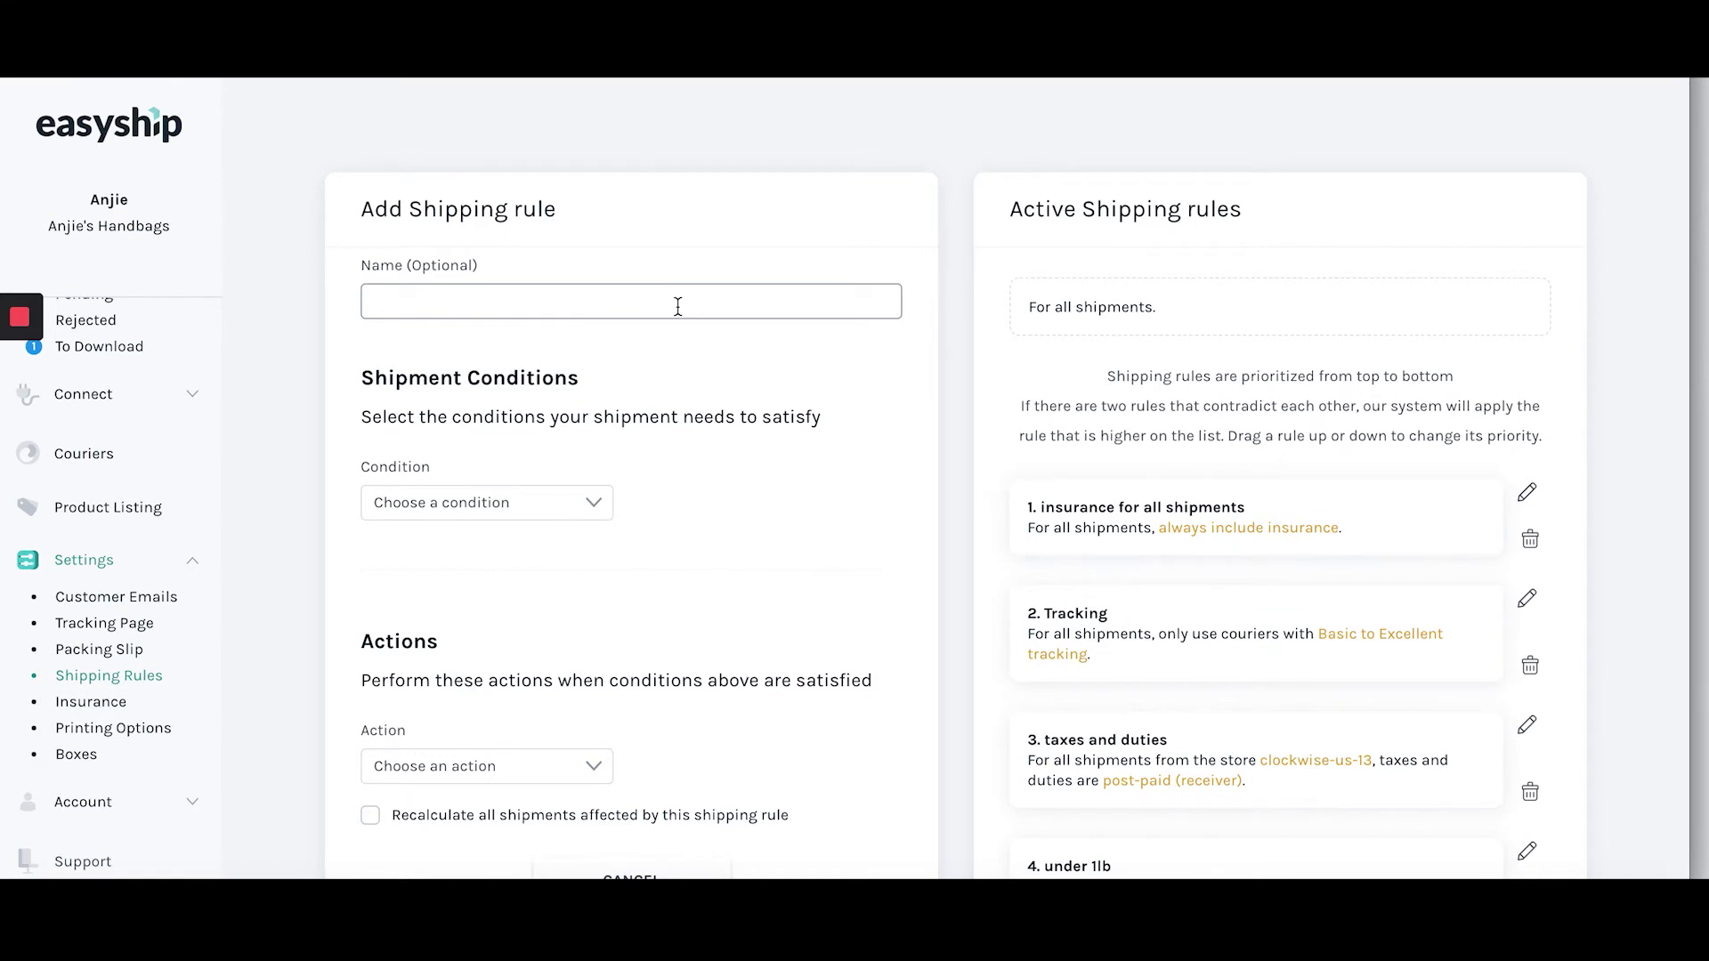
text(uk )
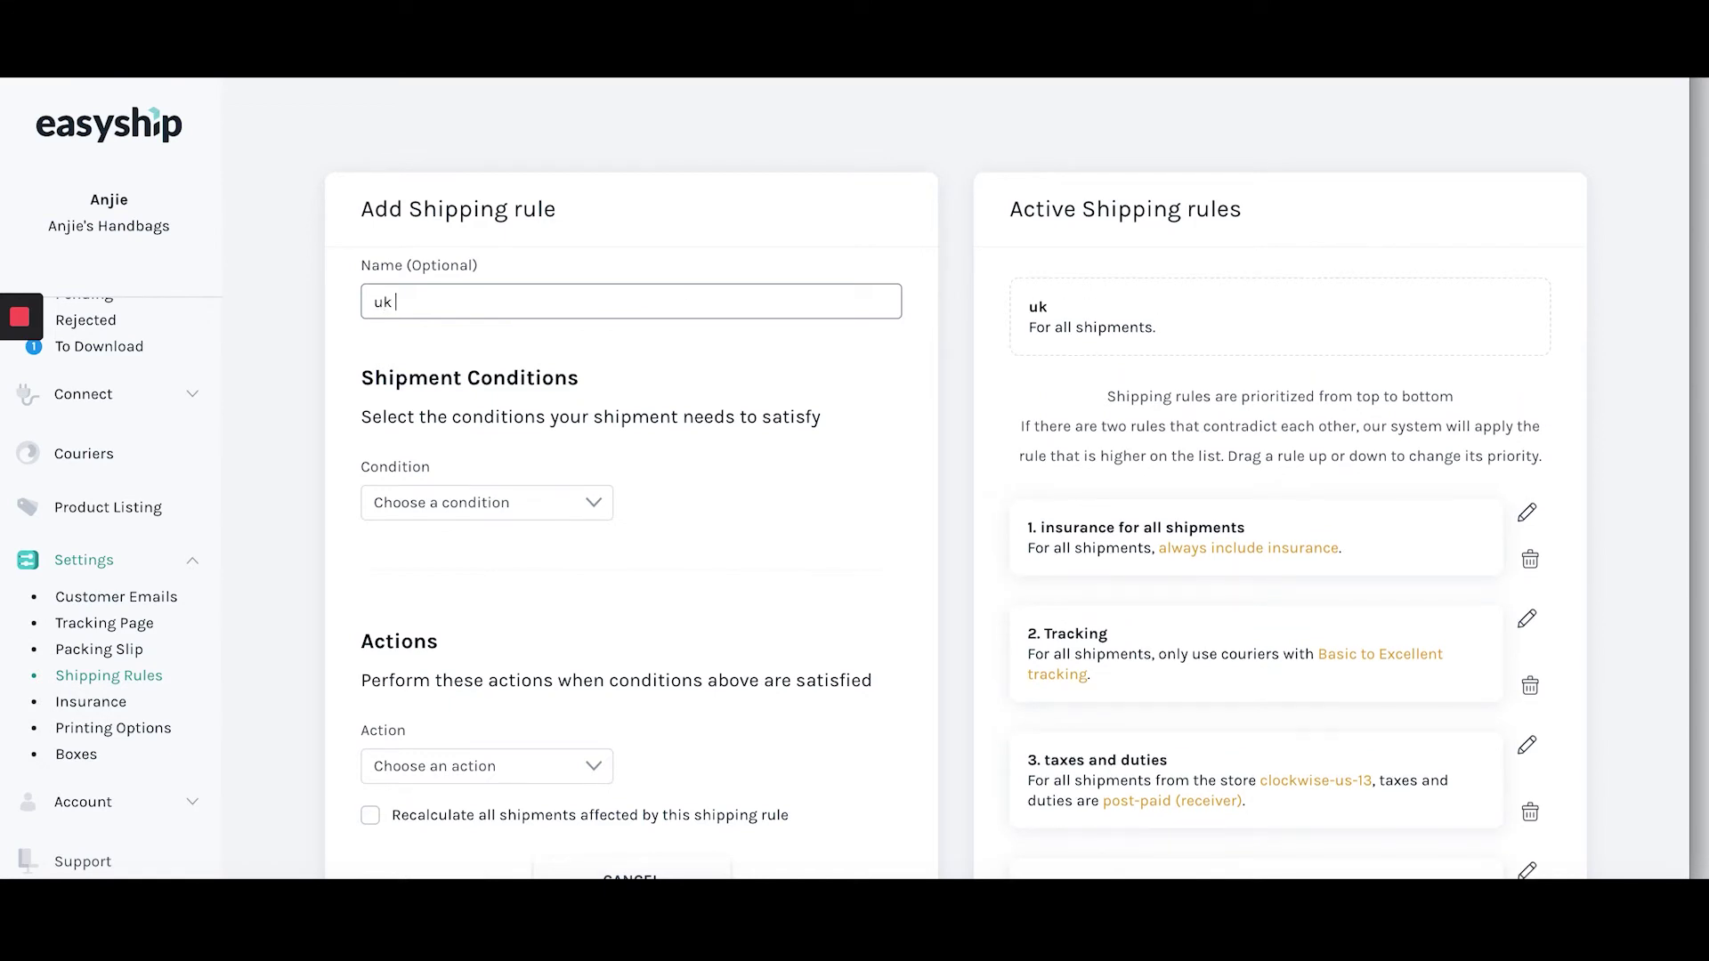
text(insurance)
scroll(676, 307, down, 1)
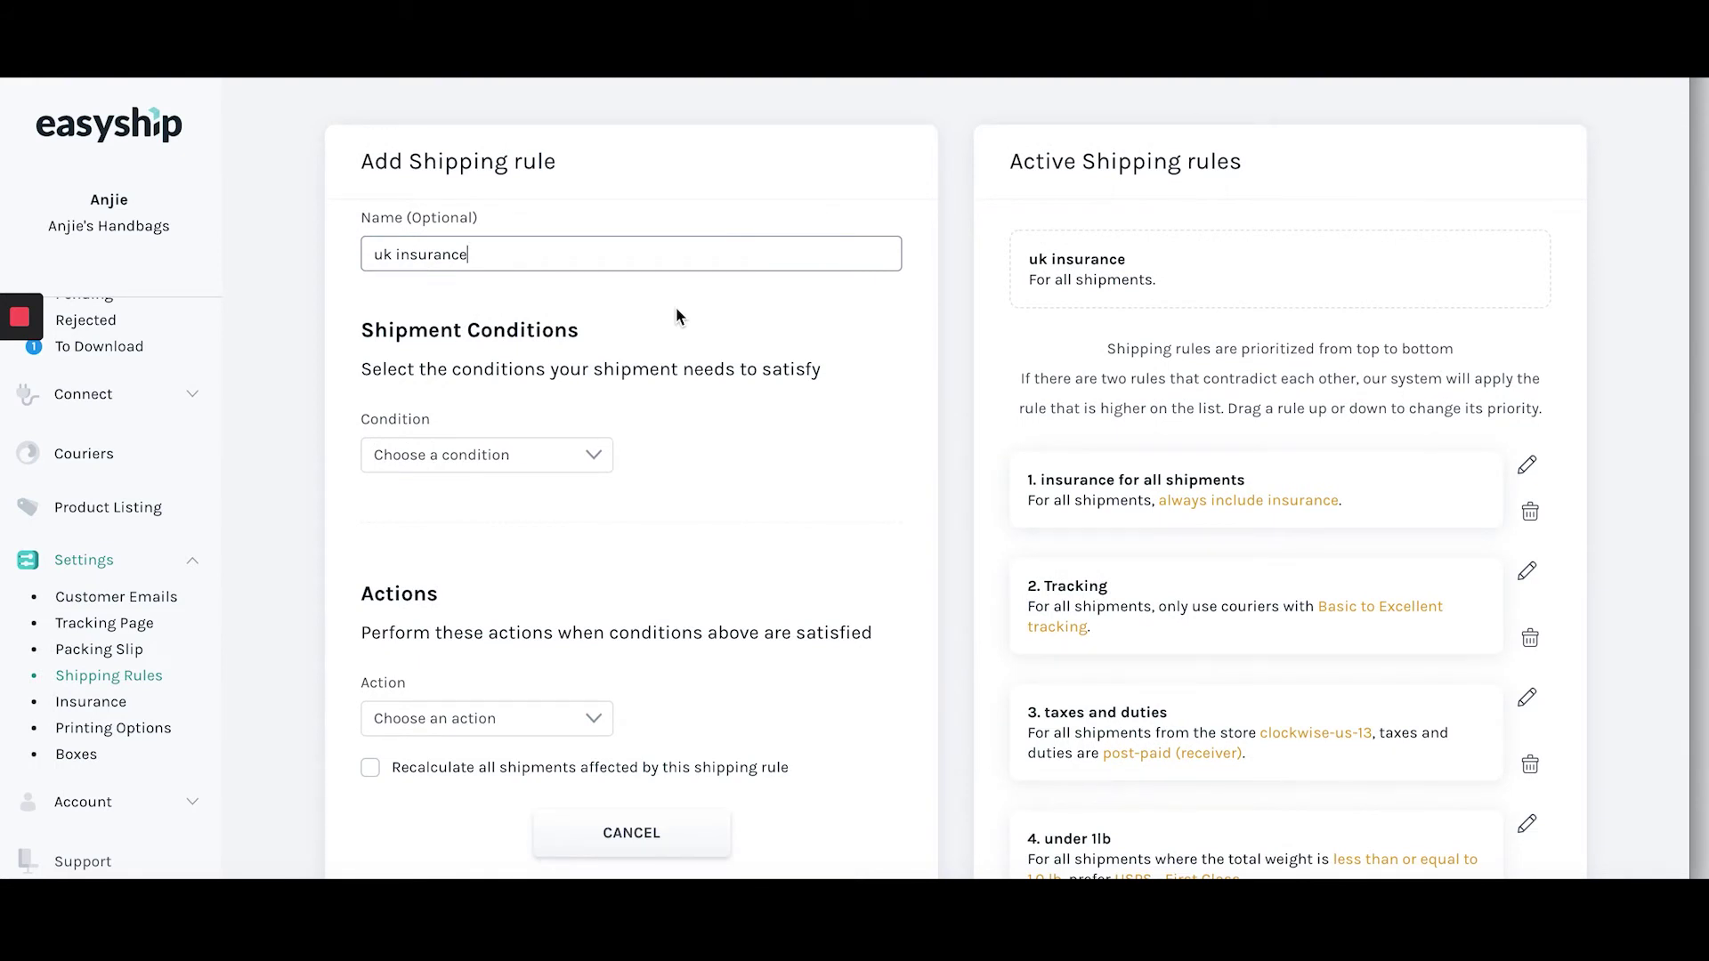
Save a destination country condition set to United Kingdom.
click(584, 452)
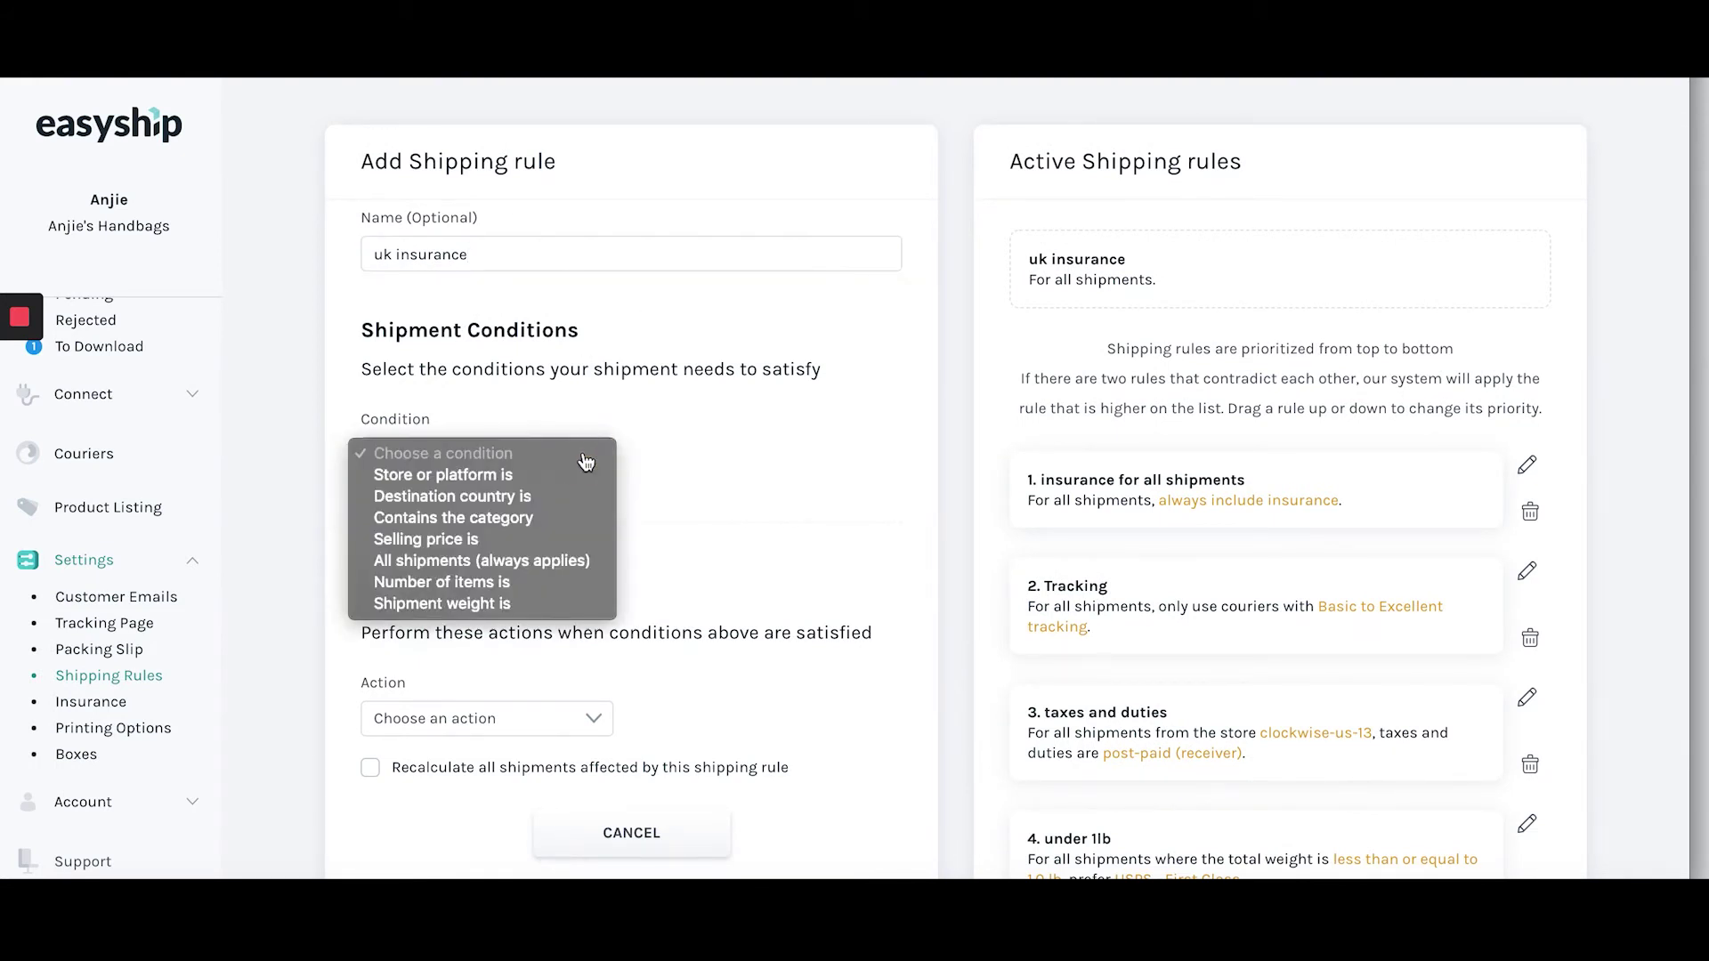
click(575, 496)
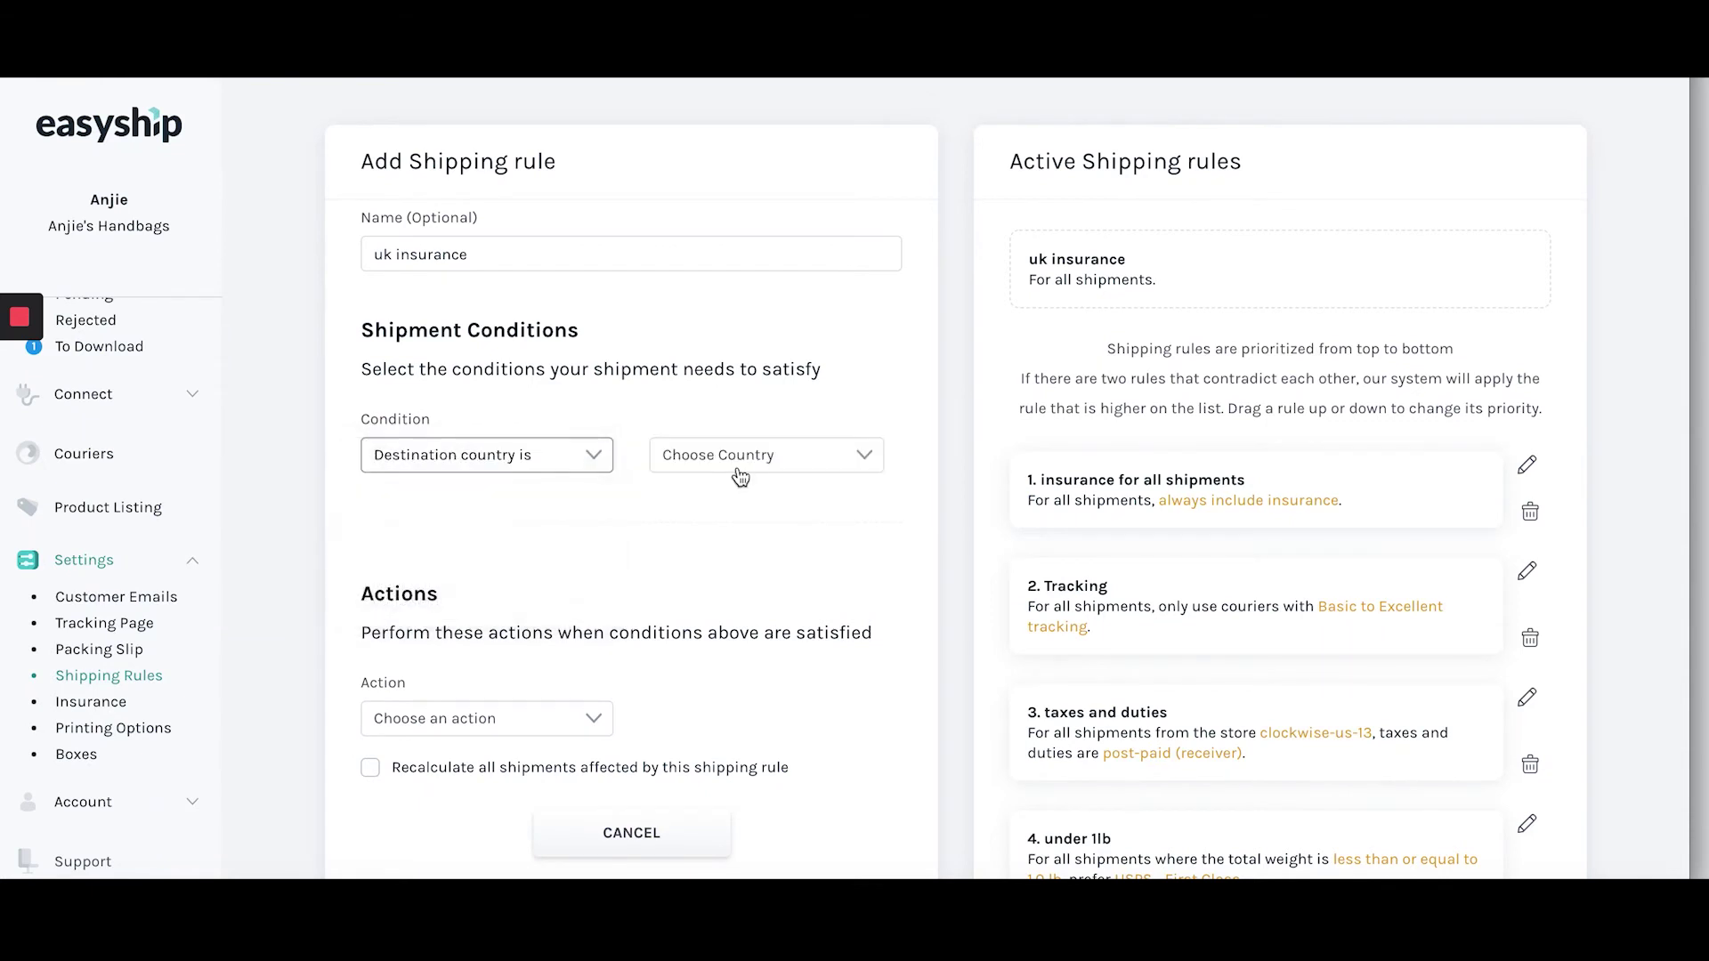
click(738, 465)
key(u)
key(n)
scroll(742, 464, down, 3)
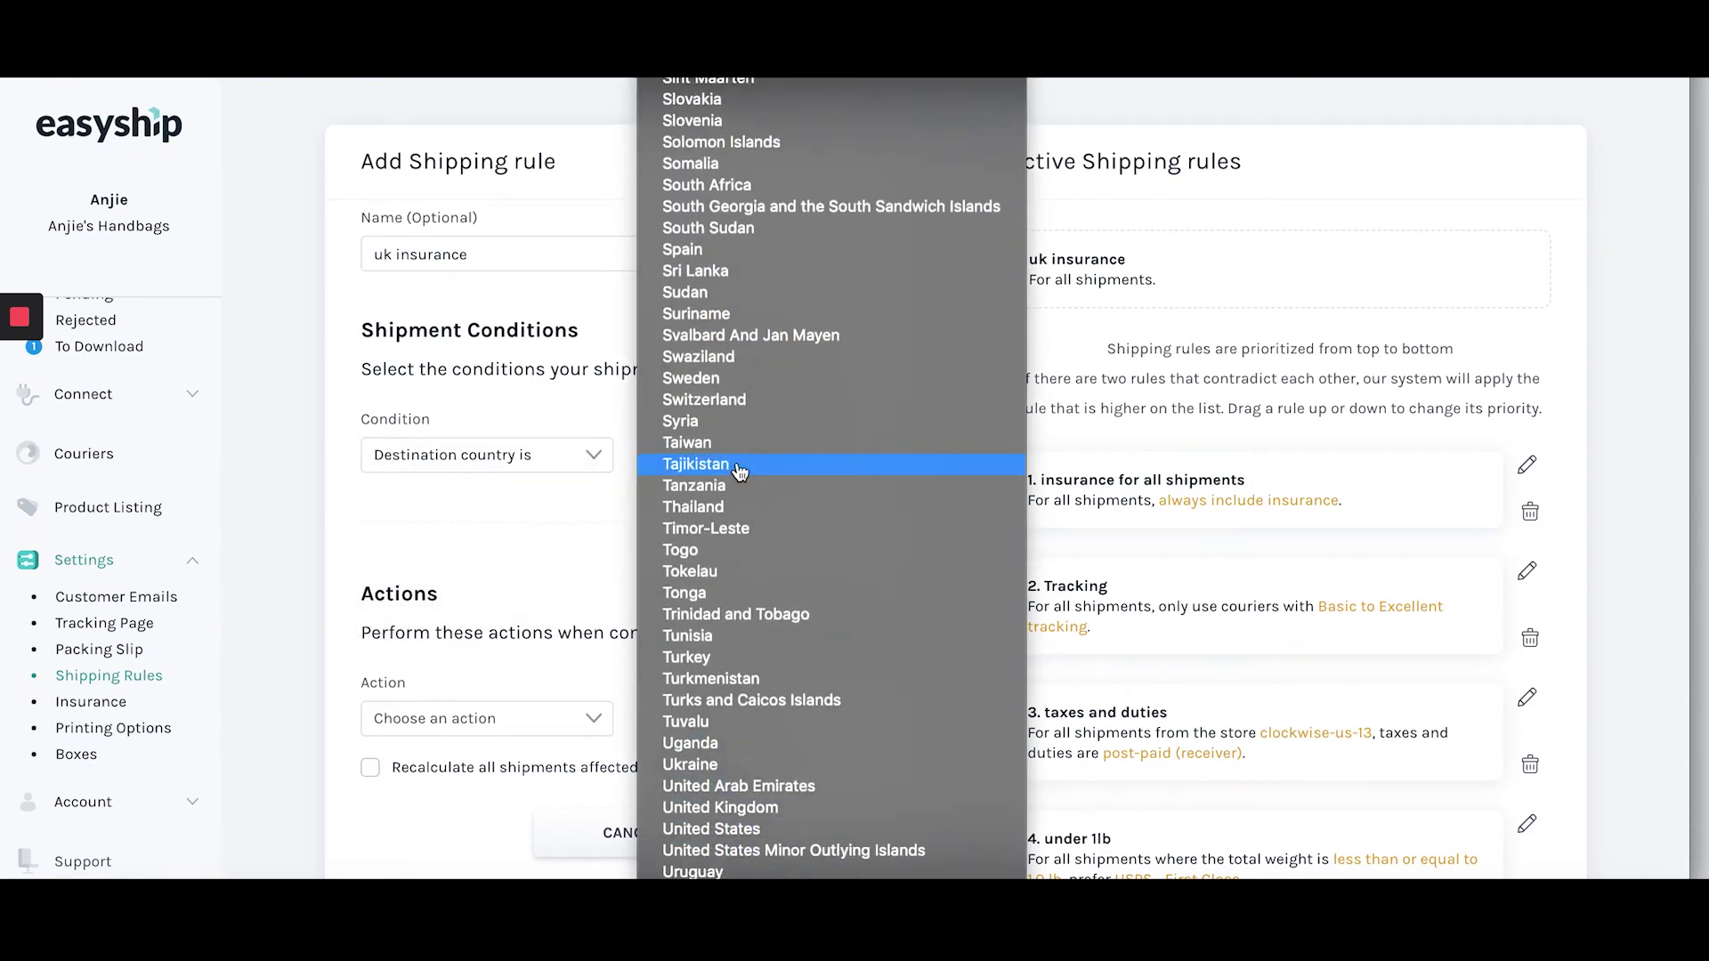
click(776, 791)
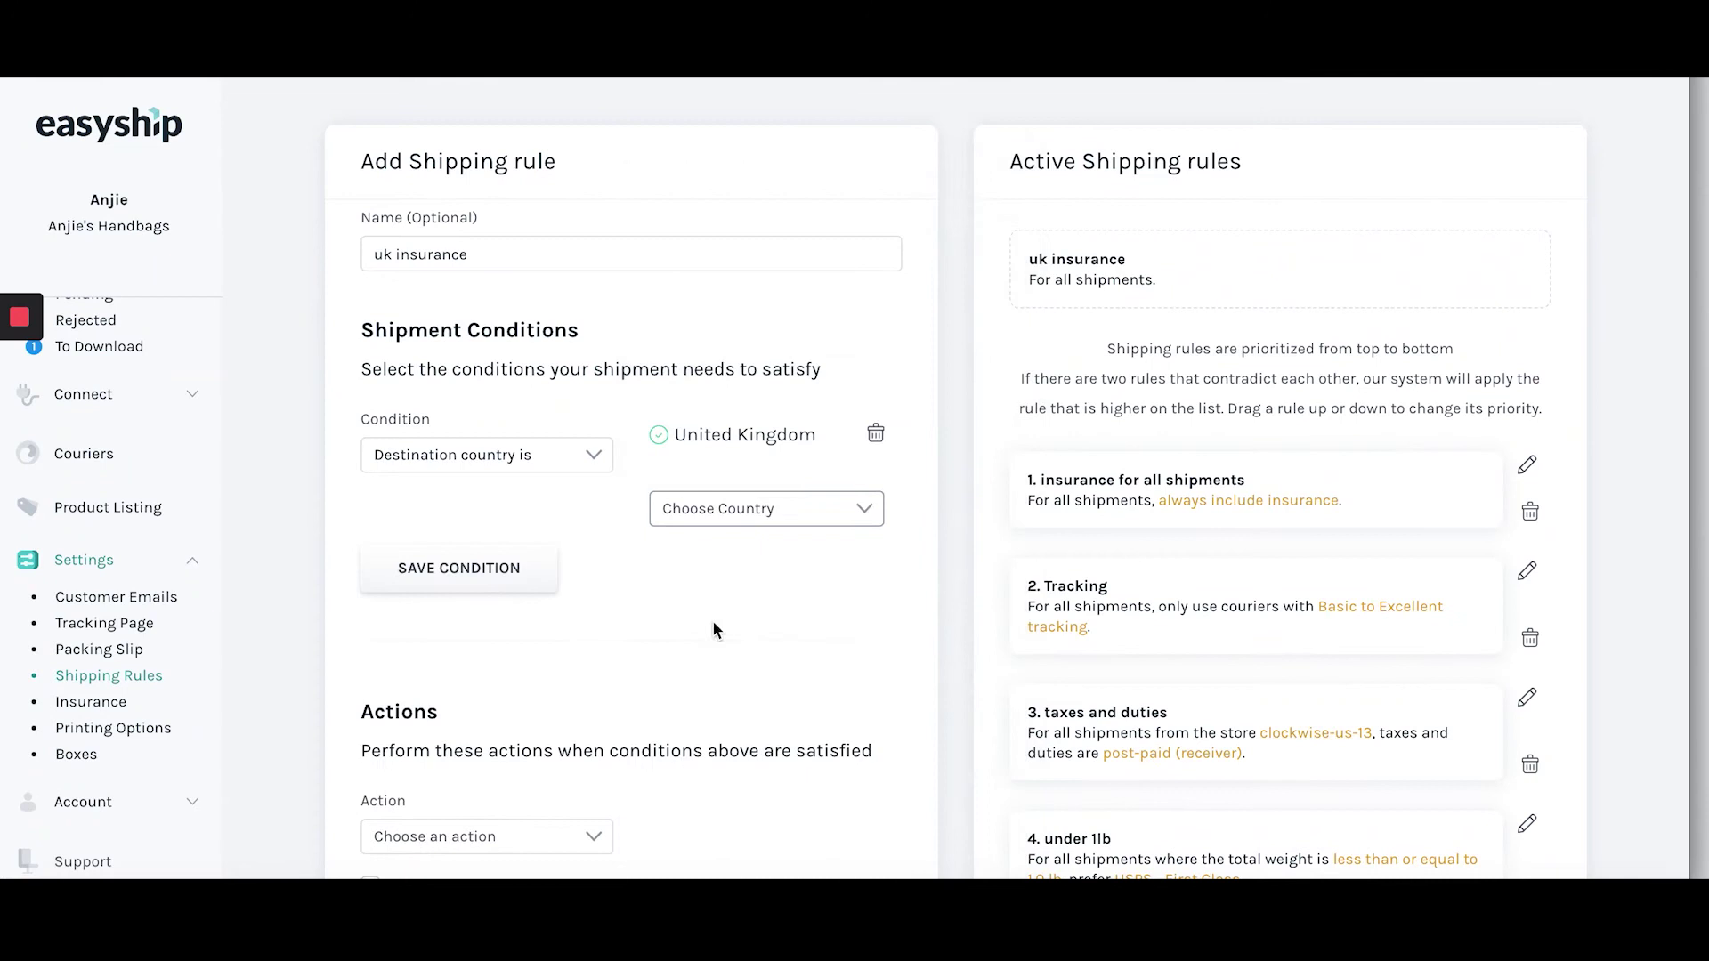
click(495, 586)
scroll(494, 579, down, 3)
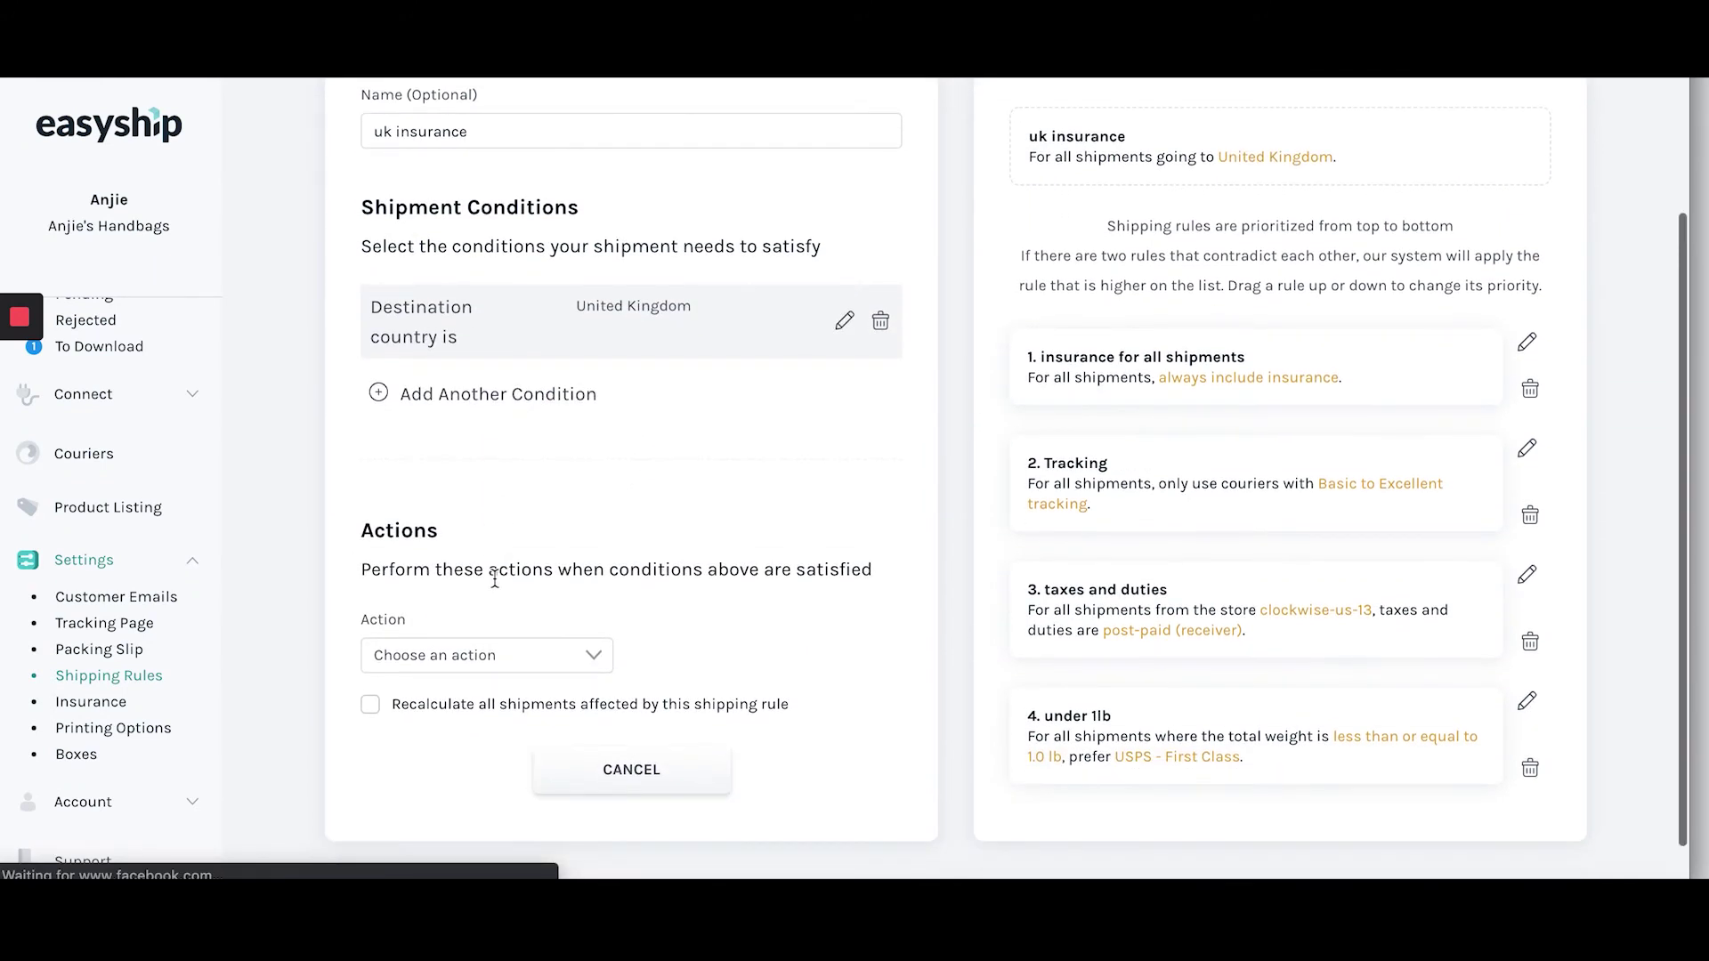
Save an 'Always include insurance' action, enable Recalculate, and create the uk insurance rule.
click(545, 614)
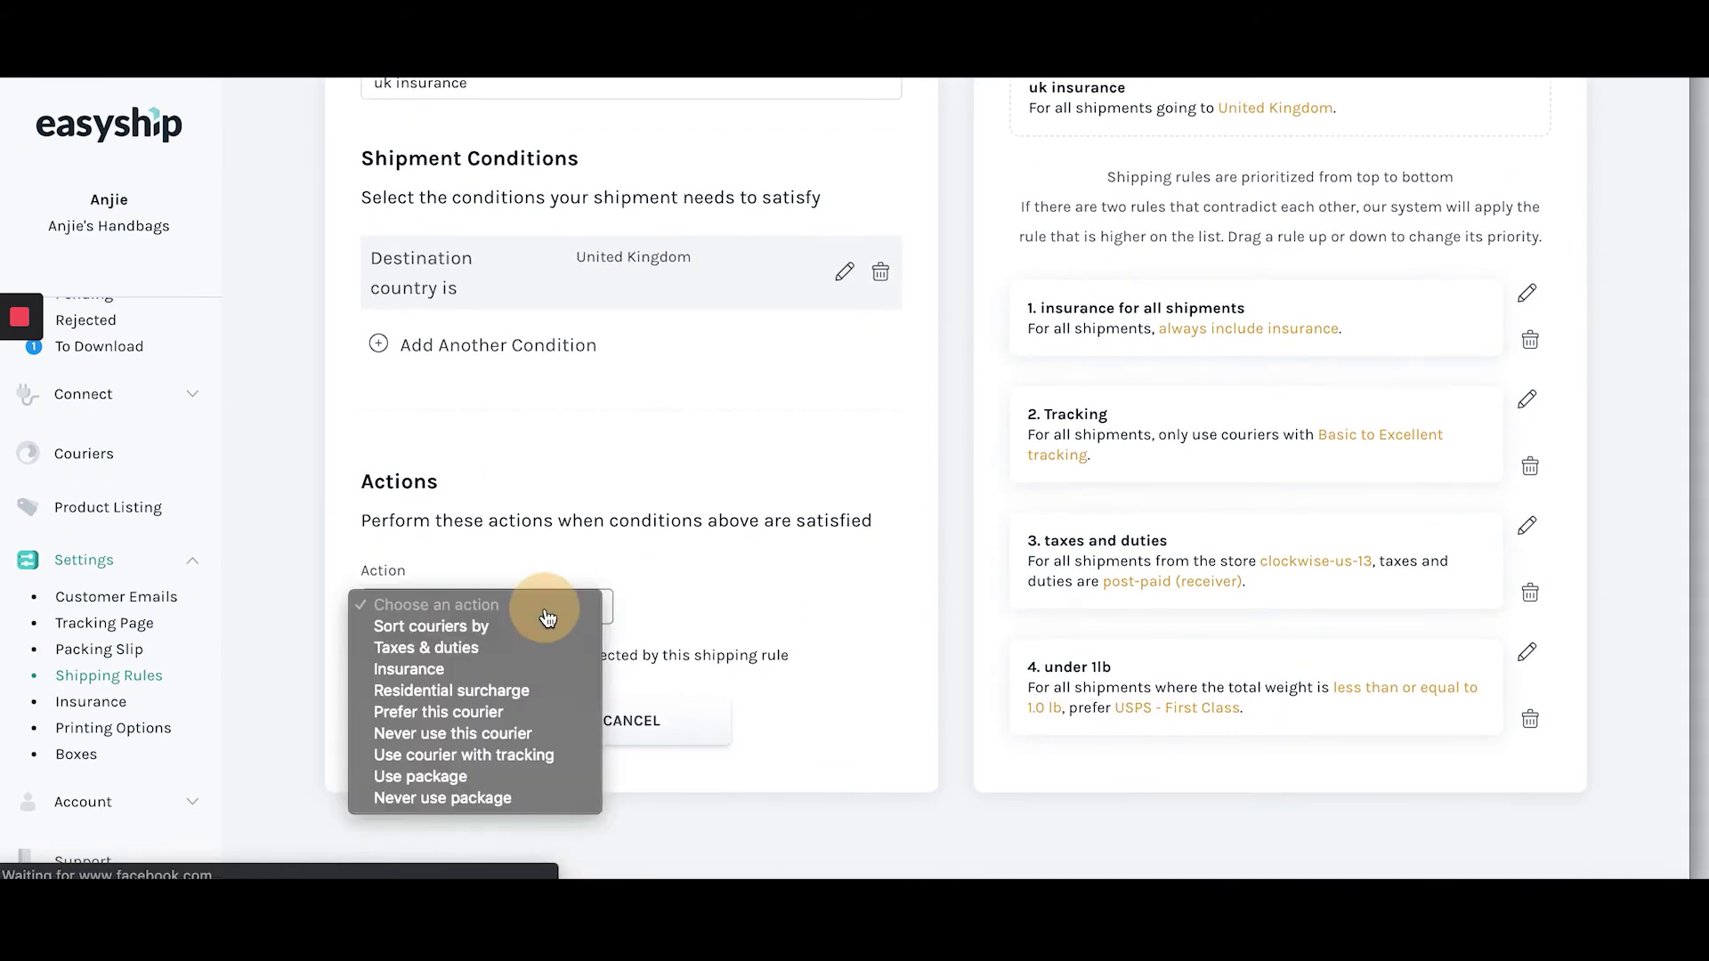
click(532, 673)
click(724, 614)
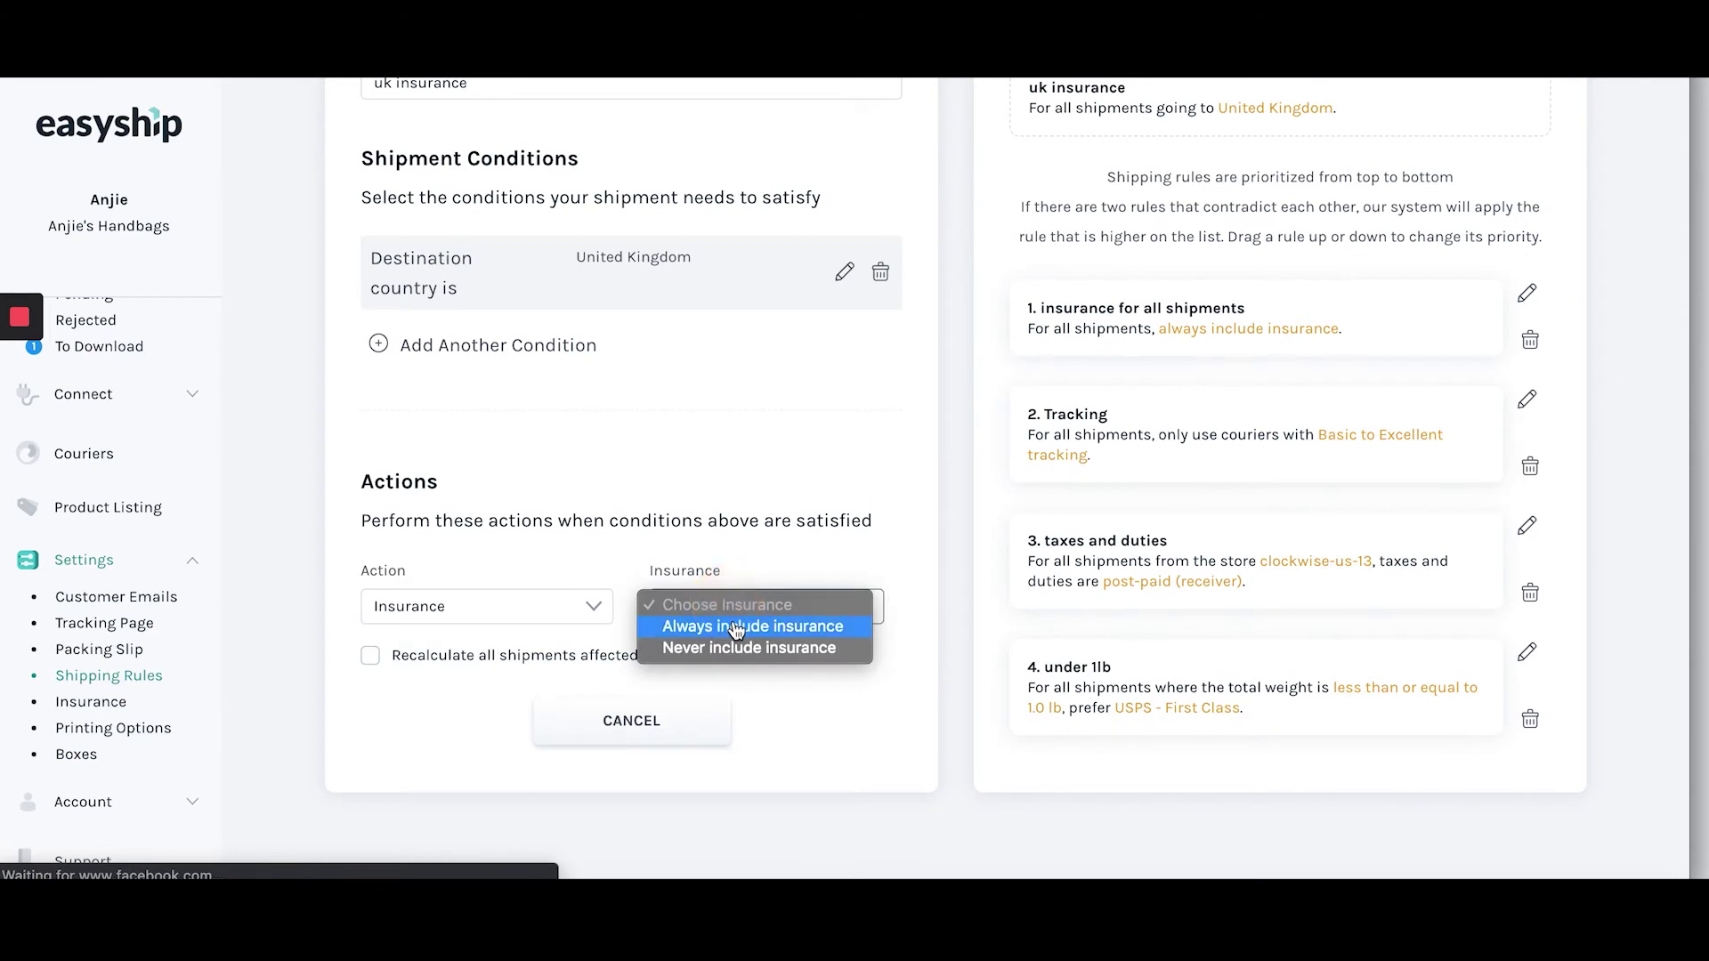
click(735, 625)
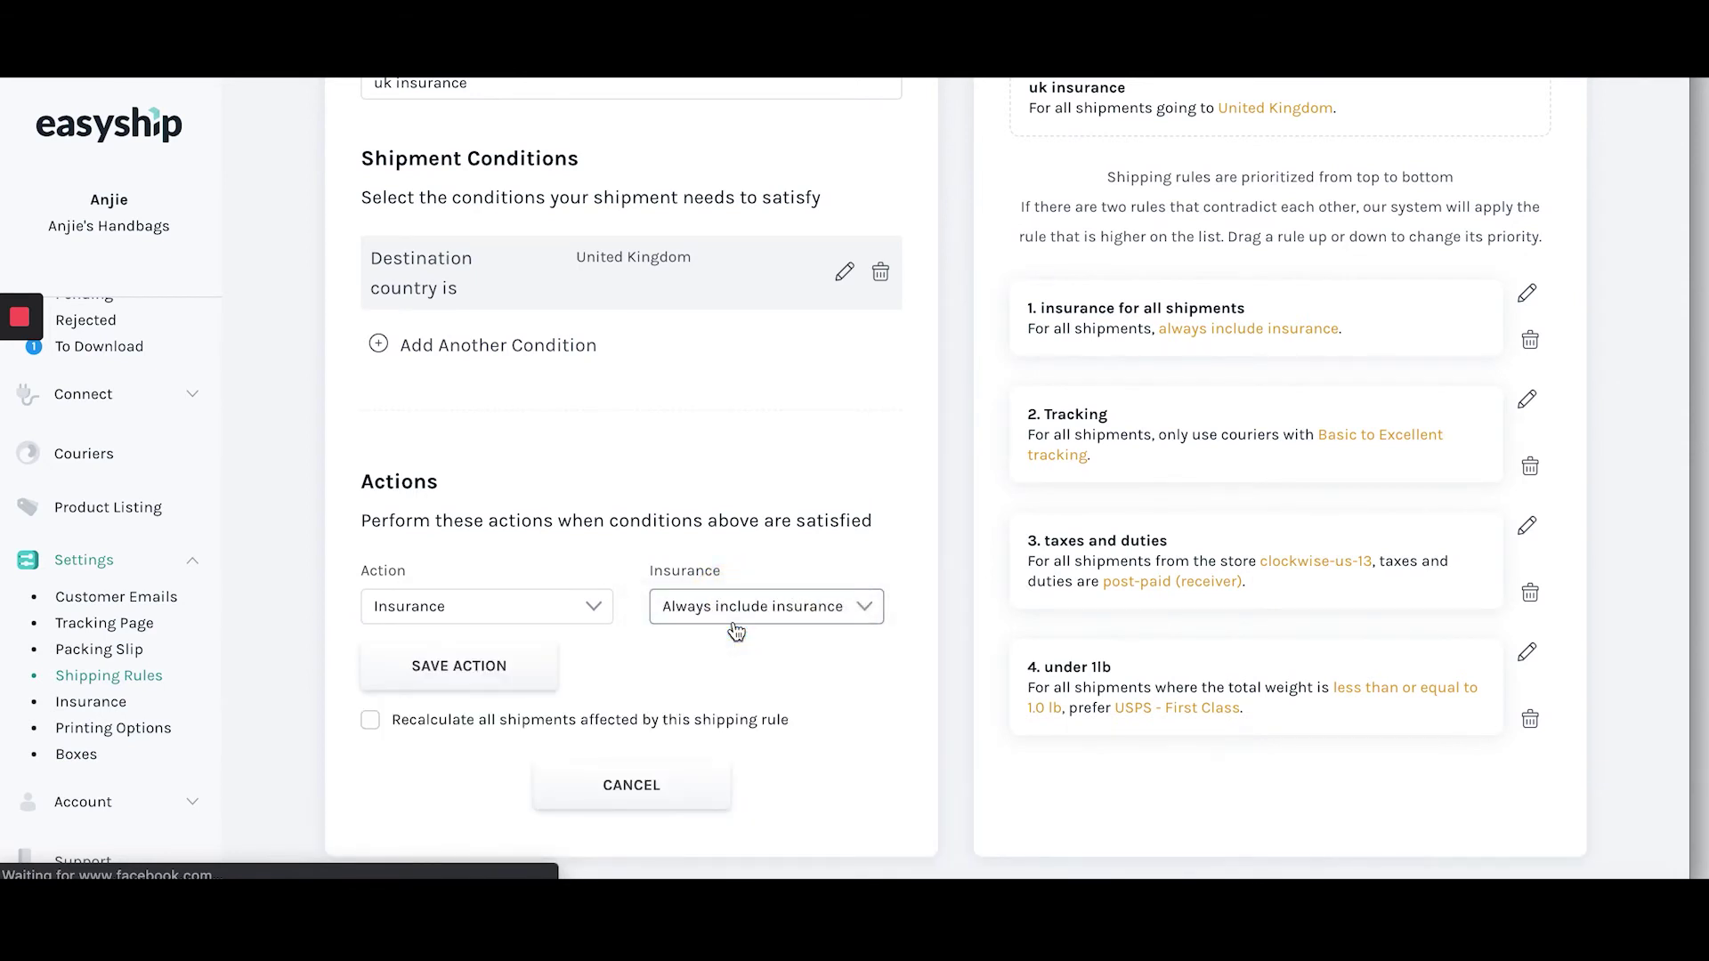
click(477, 668)
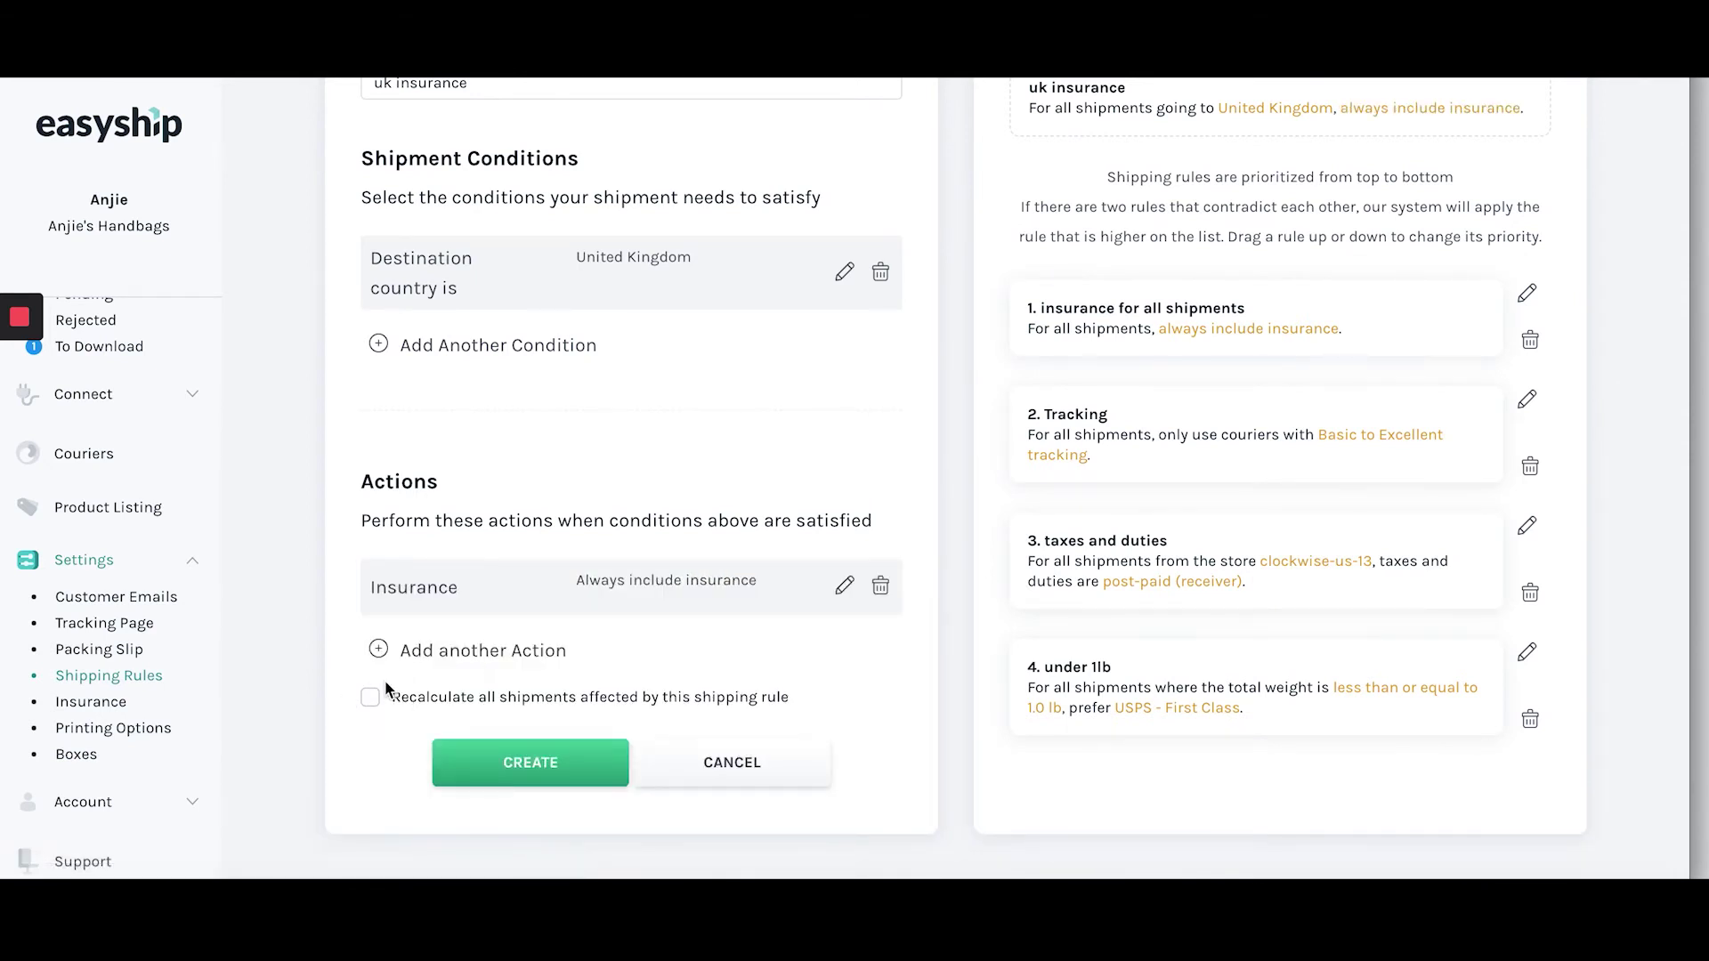
click(371, 705)
click(514, 777)
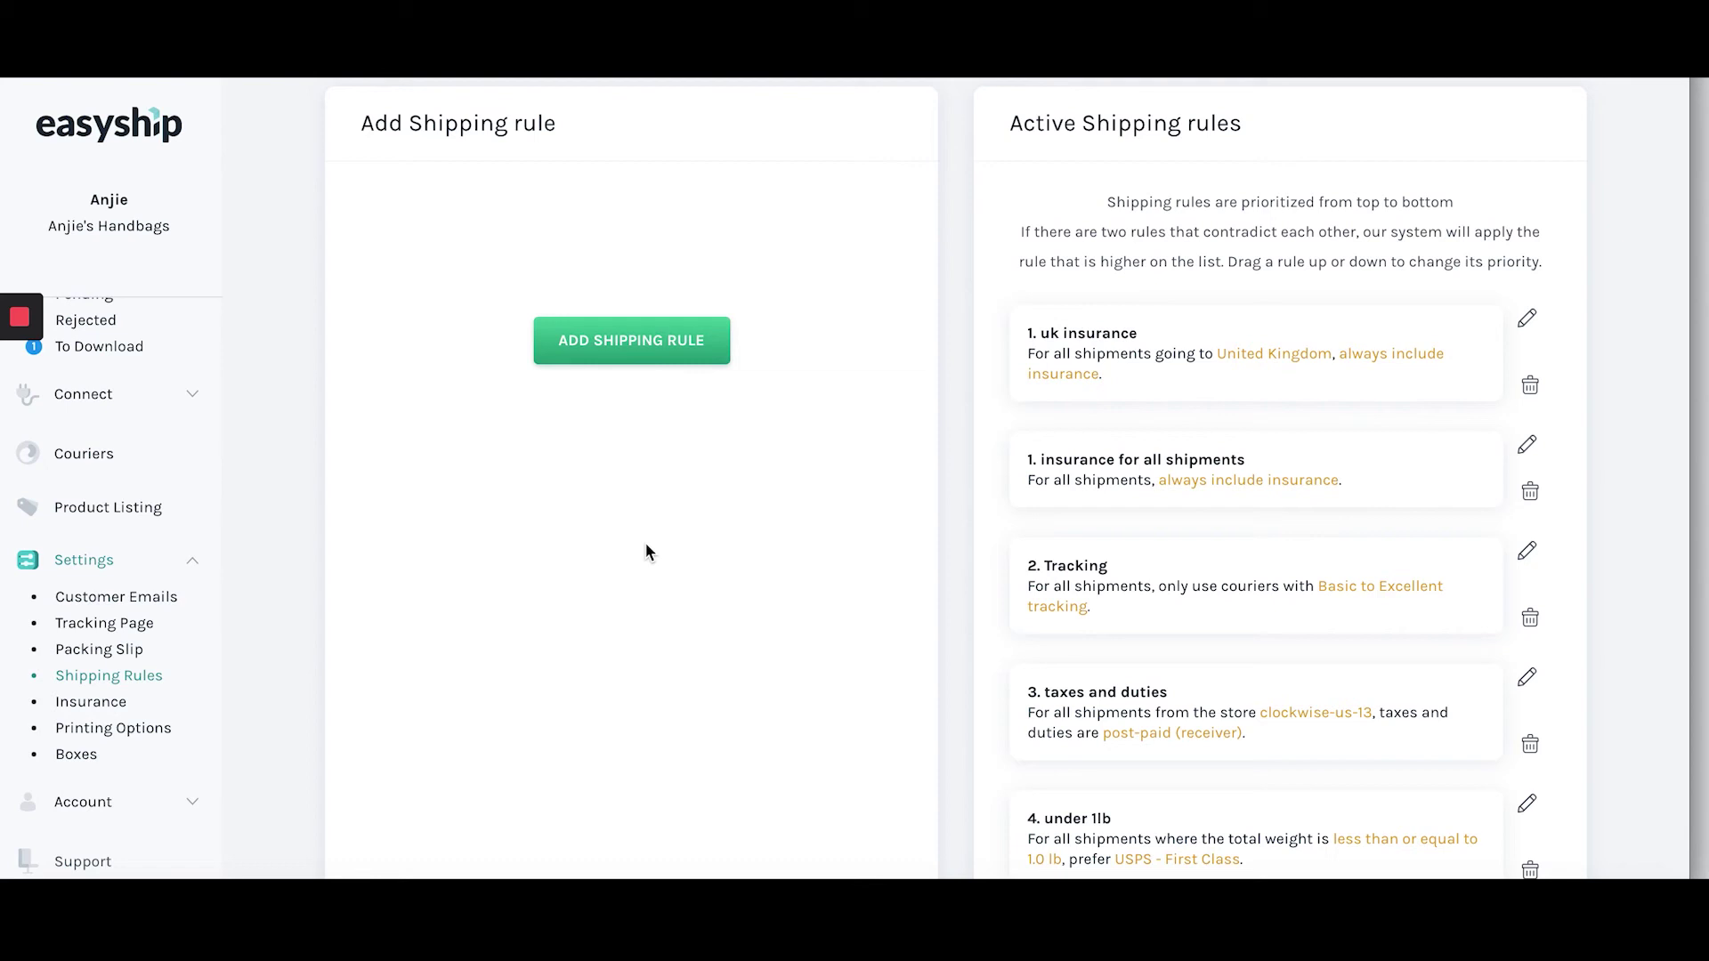
Add another shipping rule named 'insurance'.
click(629, 345)
click(534, 219)
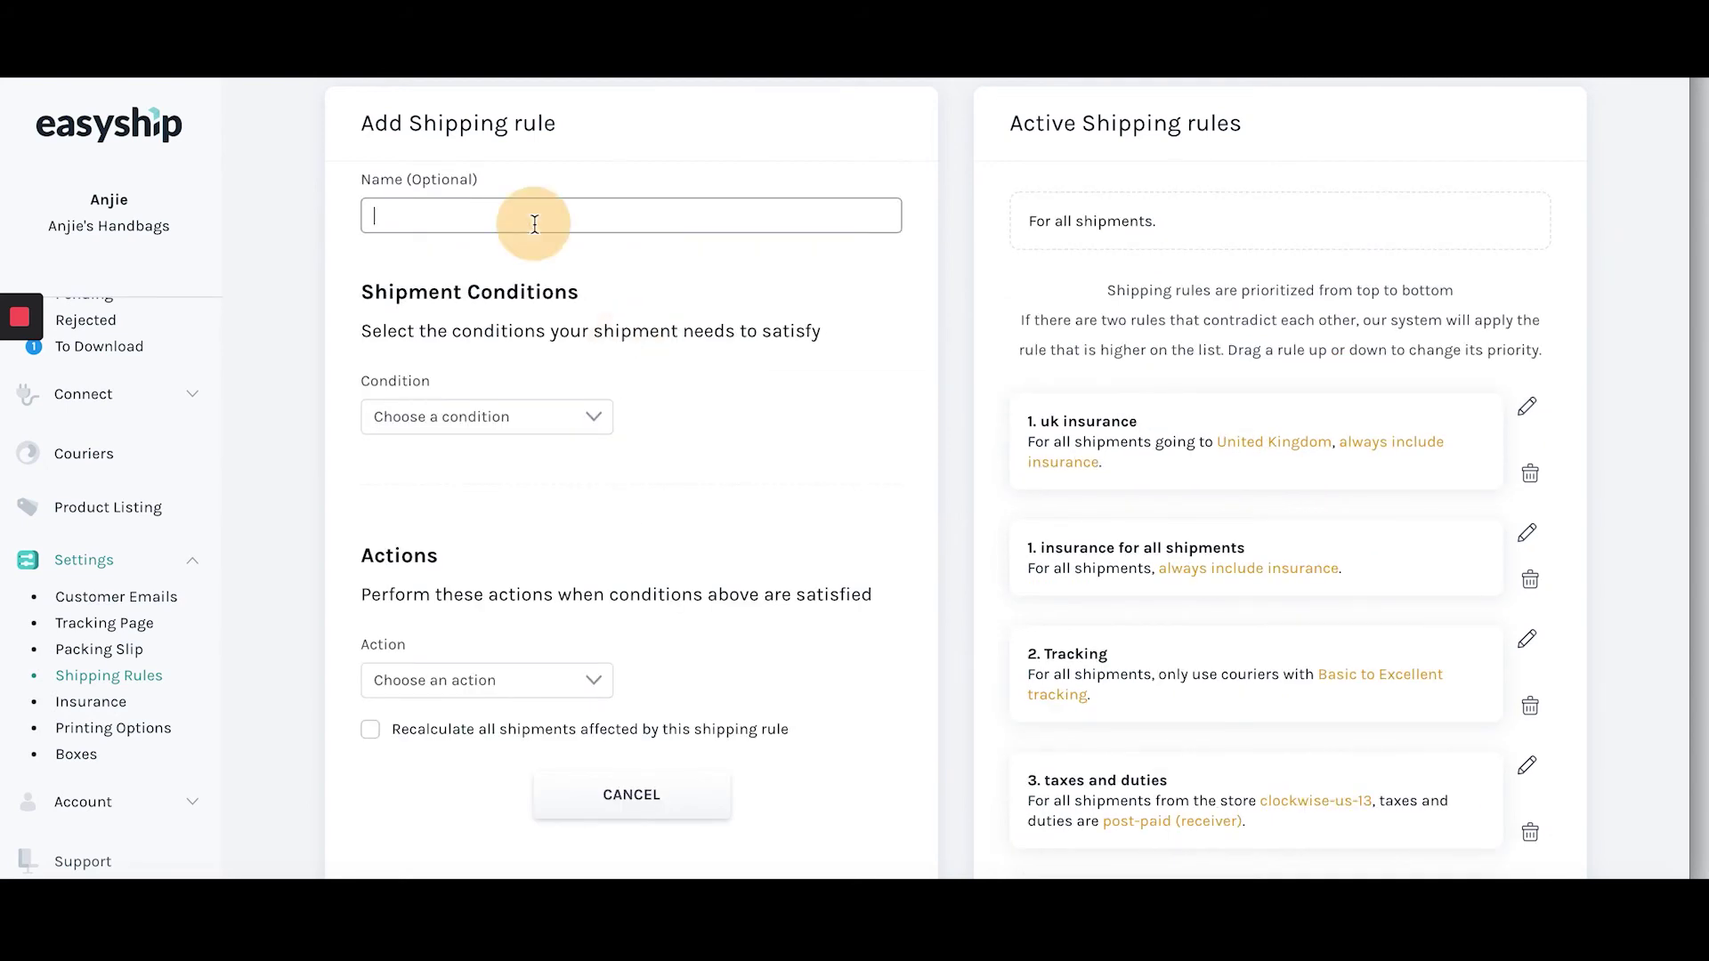
text(insurance)
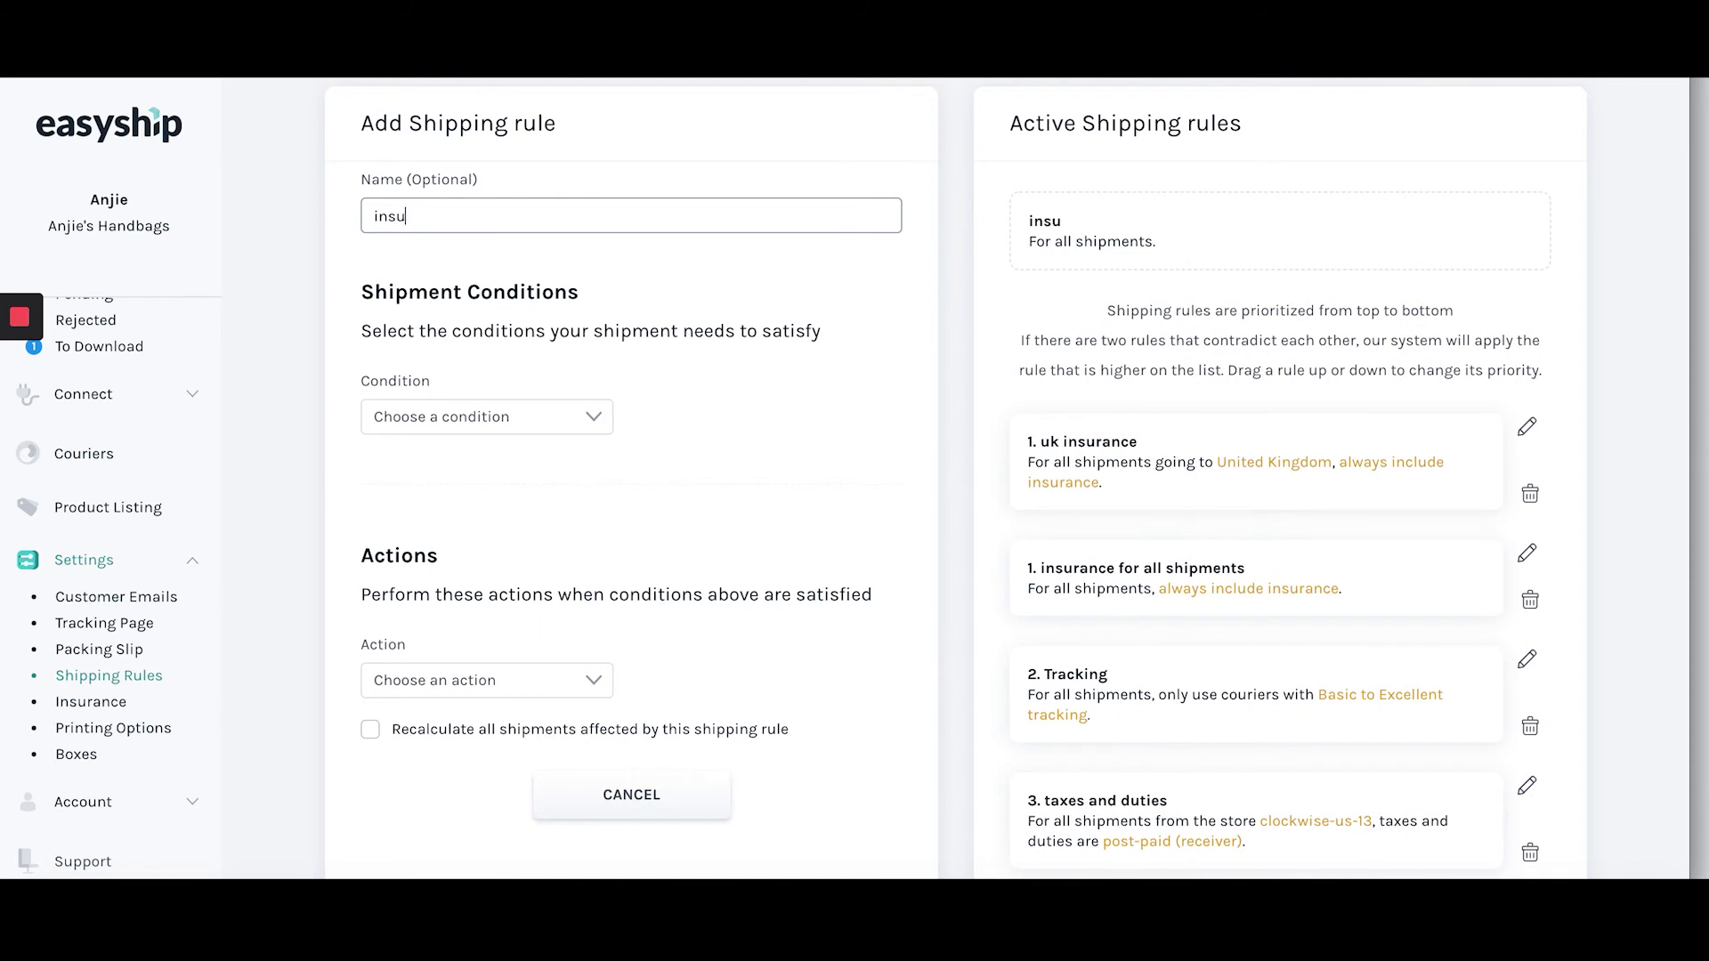
Save the rule's condition as 'All shipments (always applies)'.
click(508, 417)
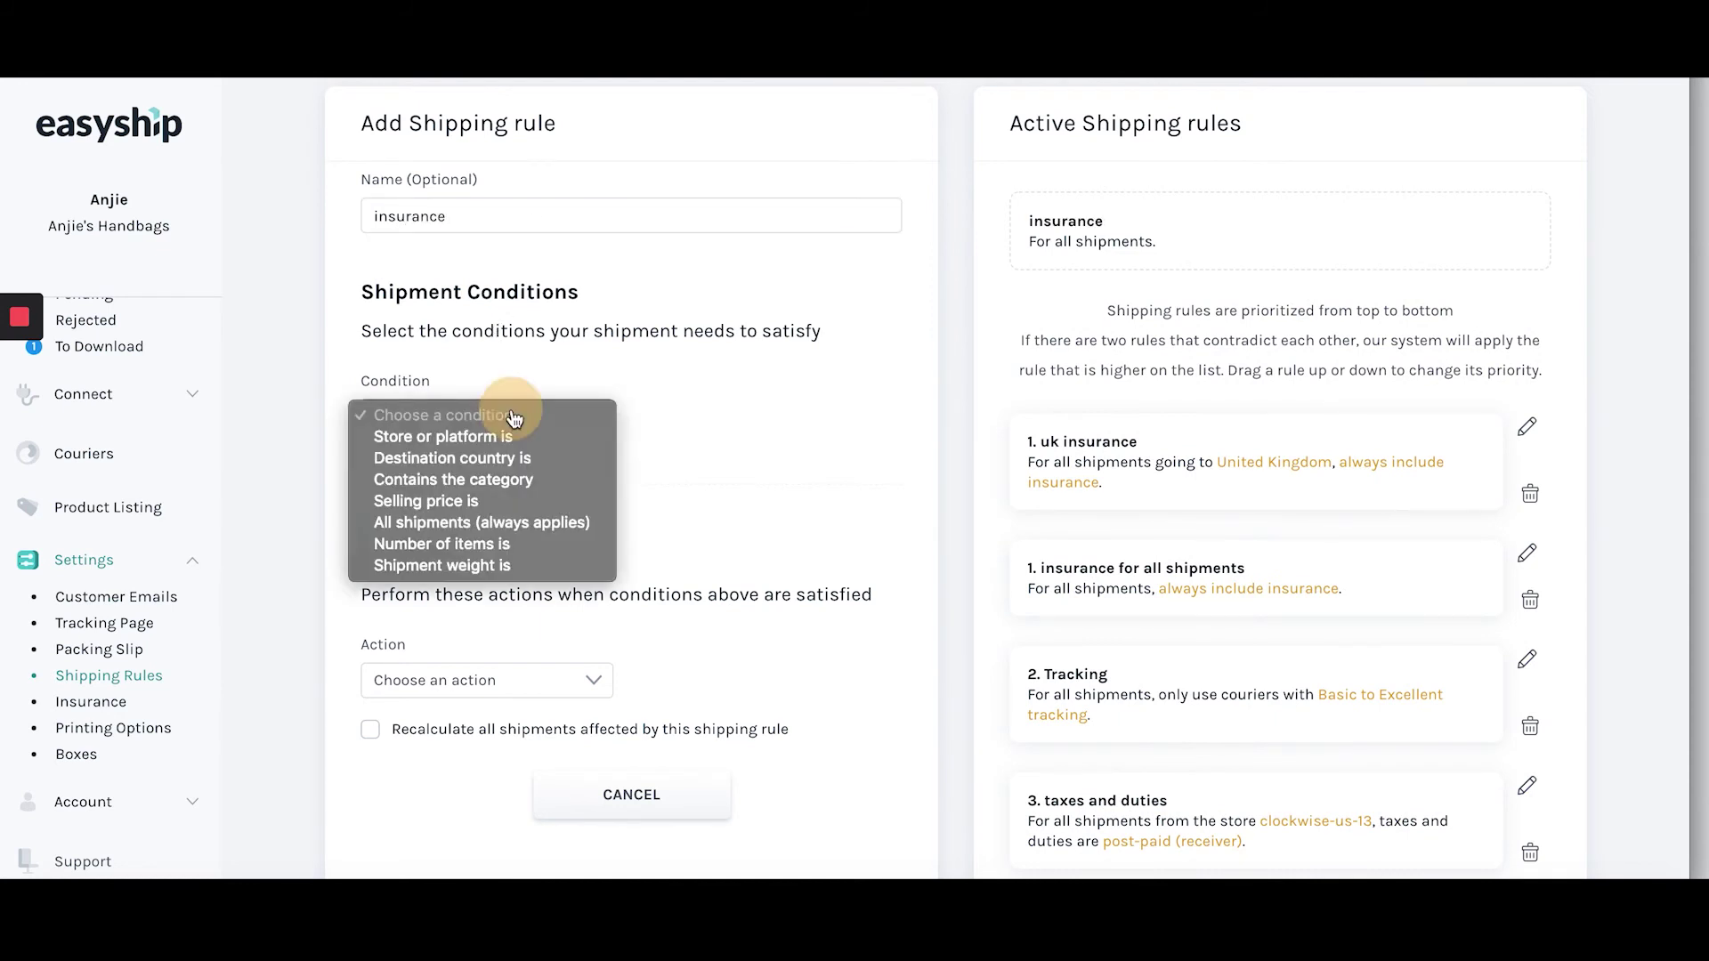
click(511, 527)
click(500, 494)
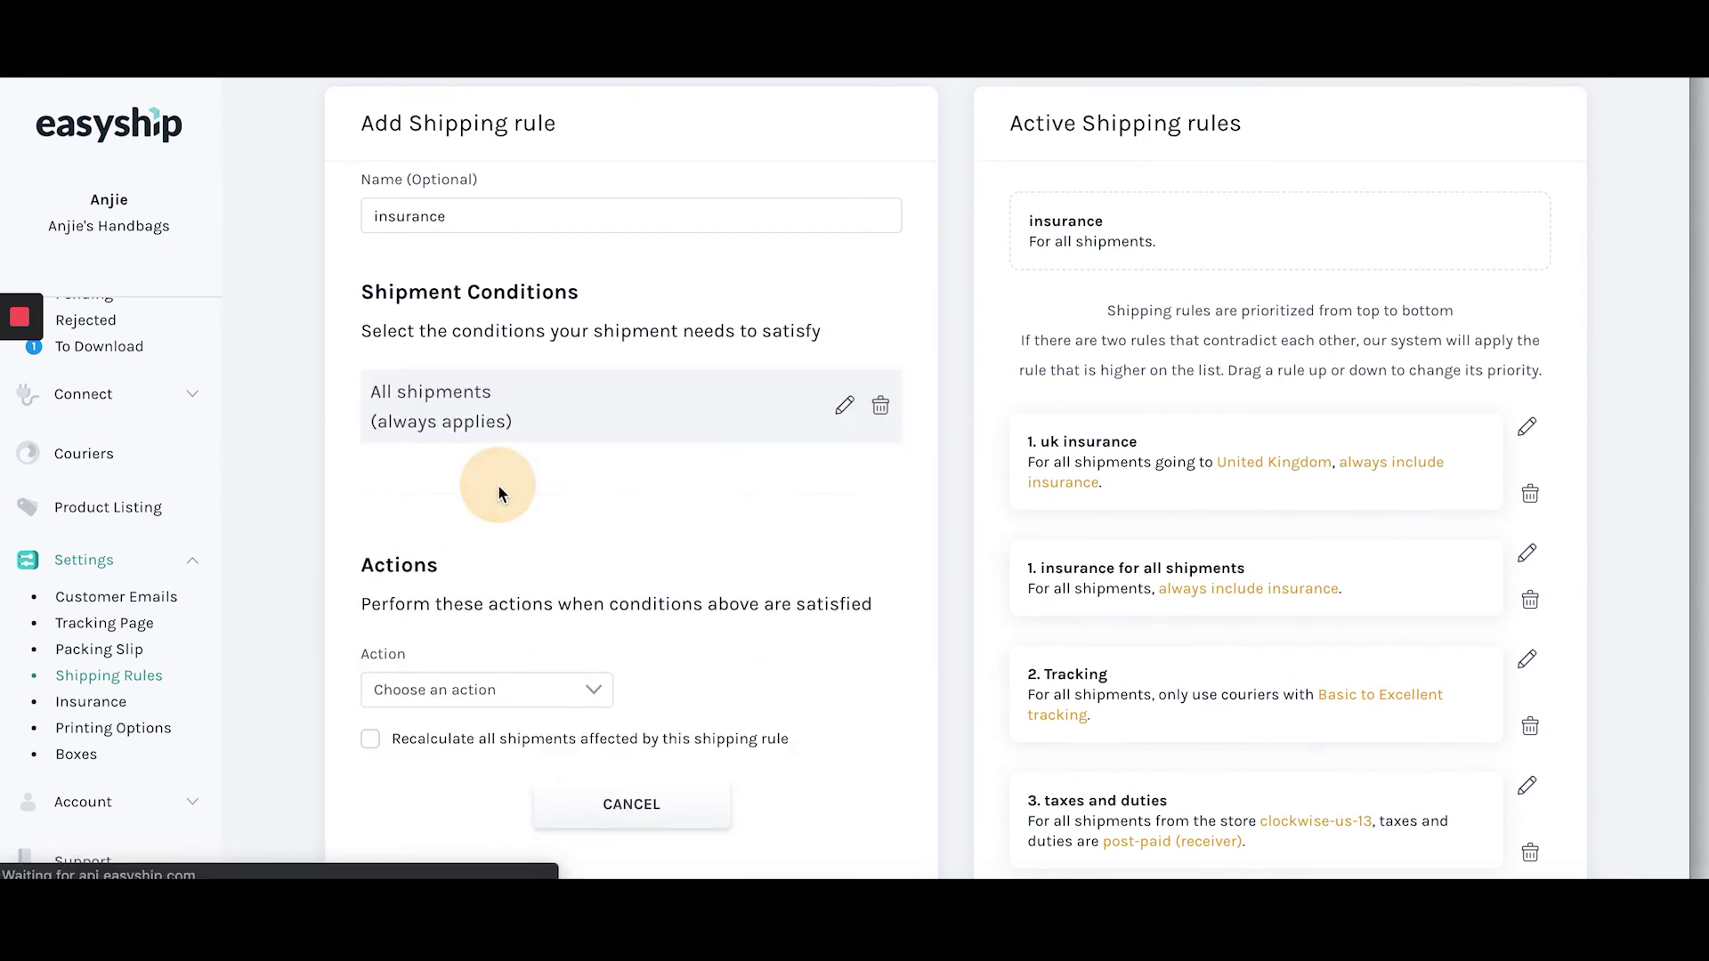
Save an 'Always include insurance' action, enable Recalculate, and create the insurance rule.
scroll(496, 488, down, 2)
click(530, 594)
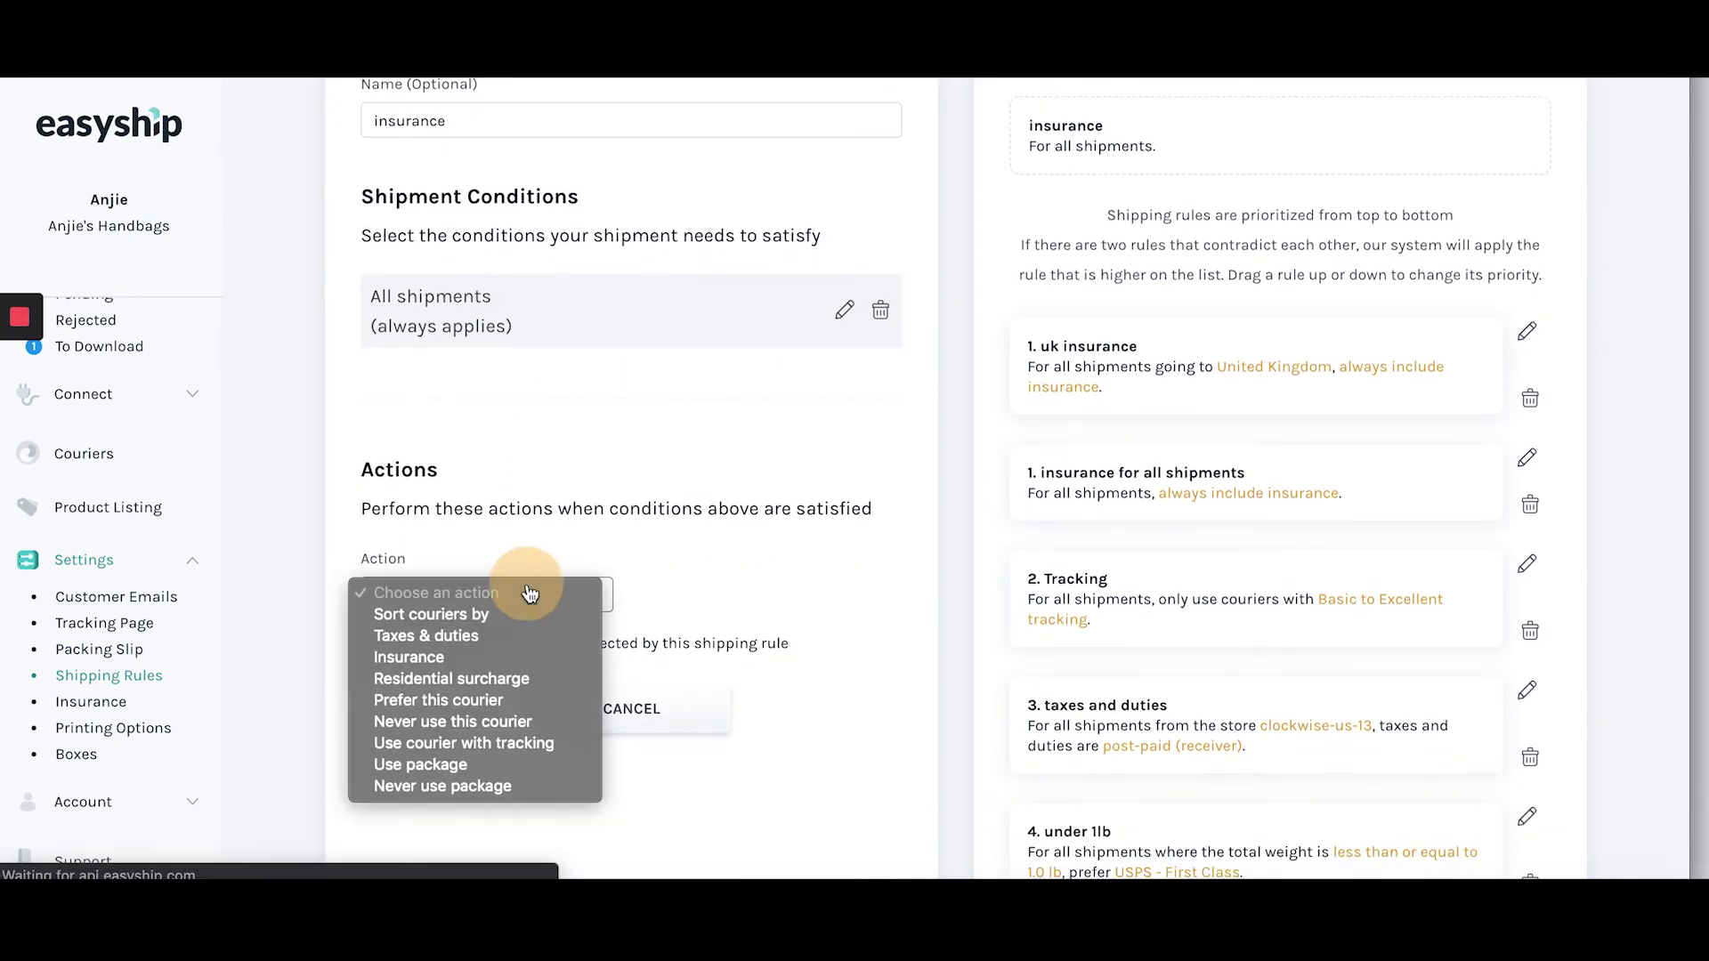
click(532, 656)
click(702, 613)
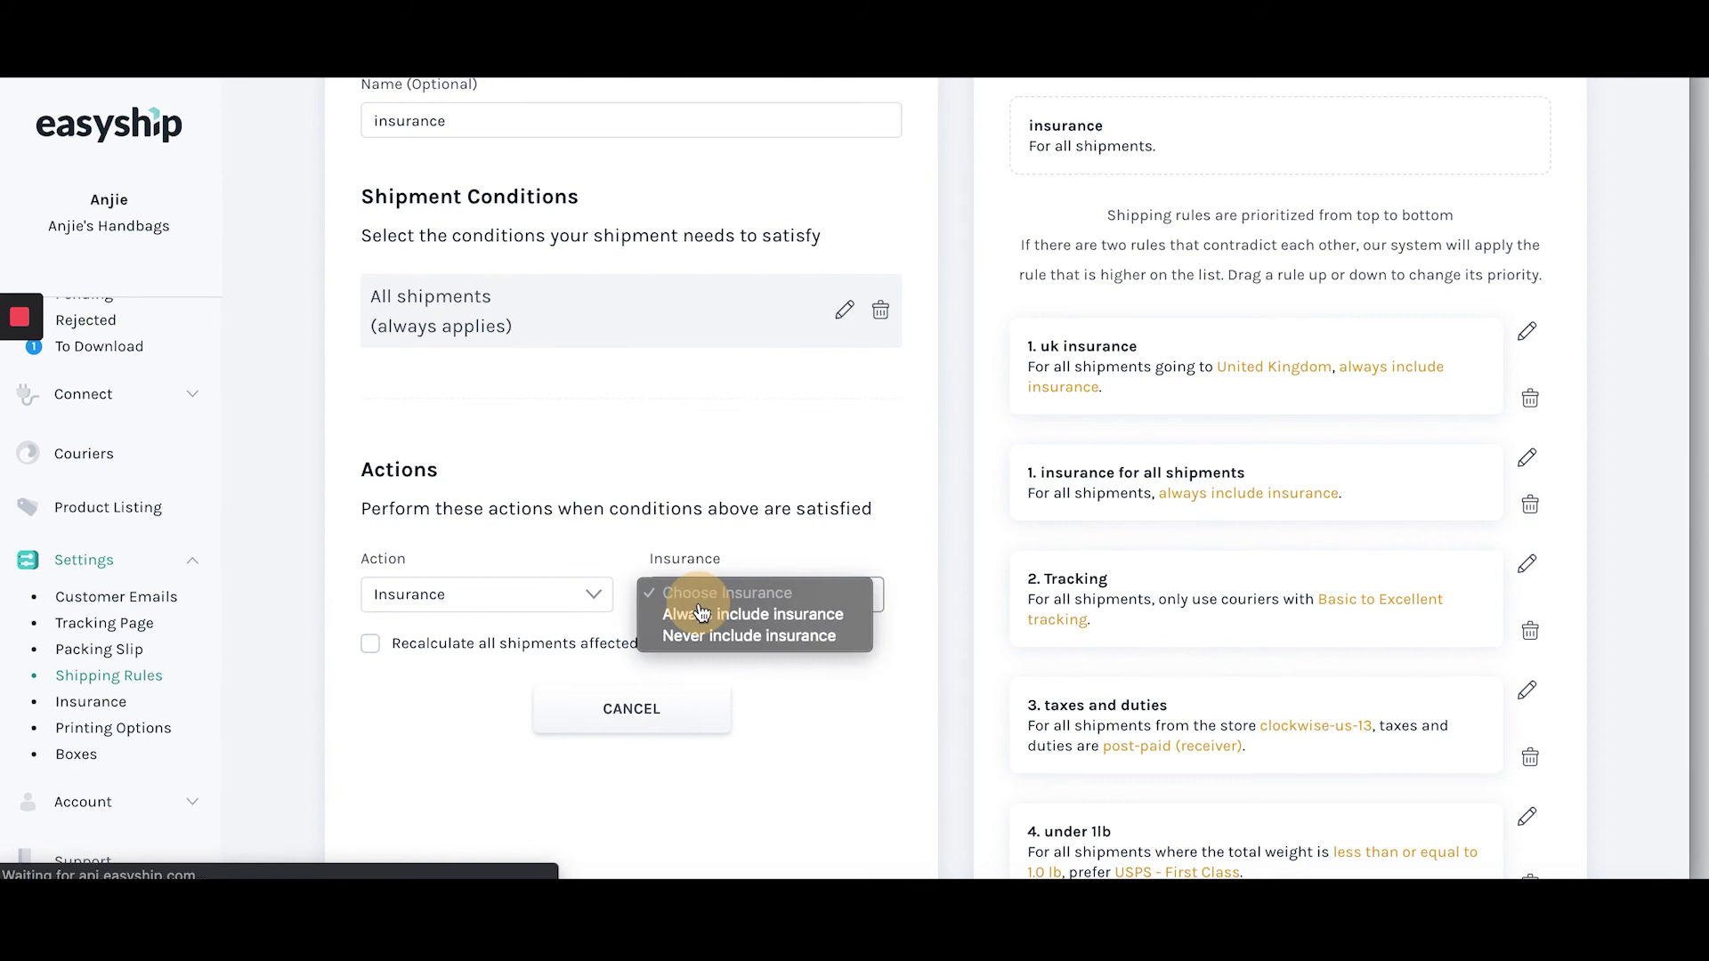
click(695, 623)
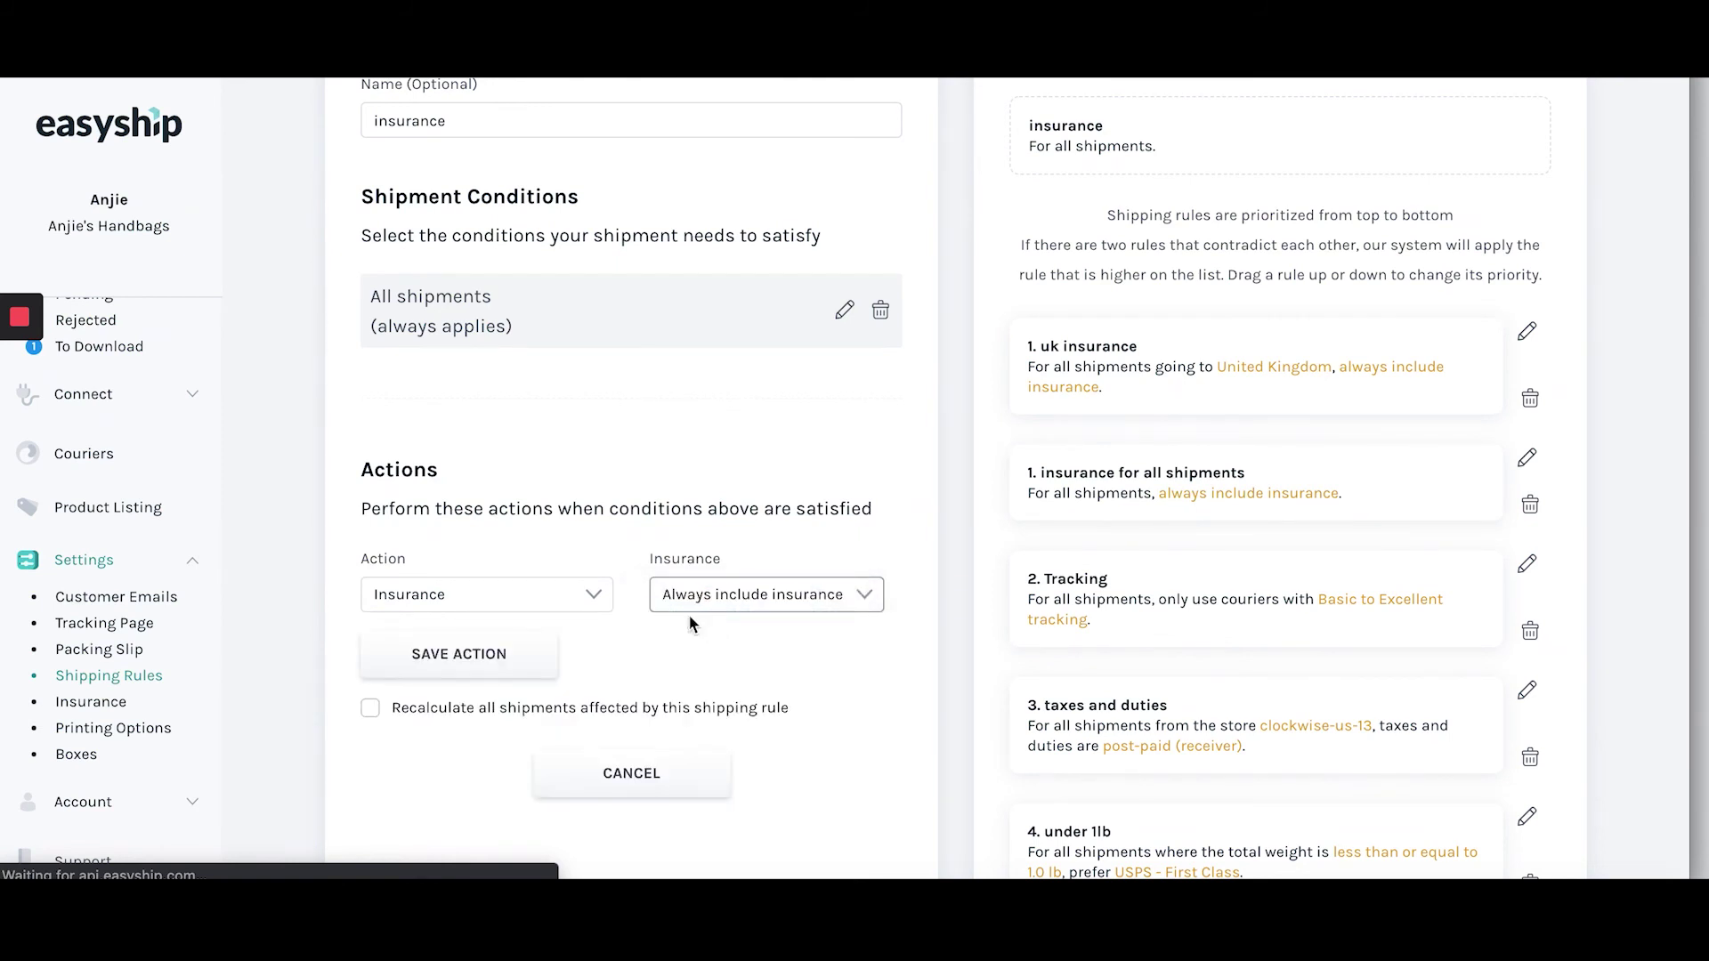
click(435, 664)
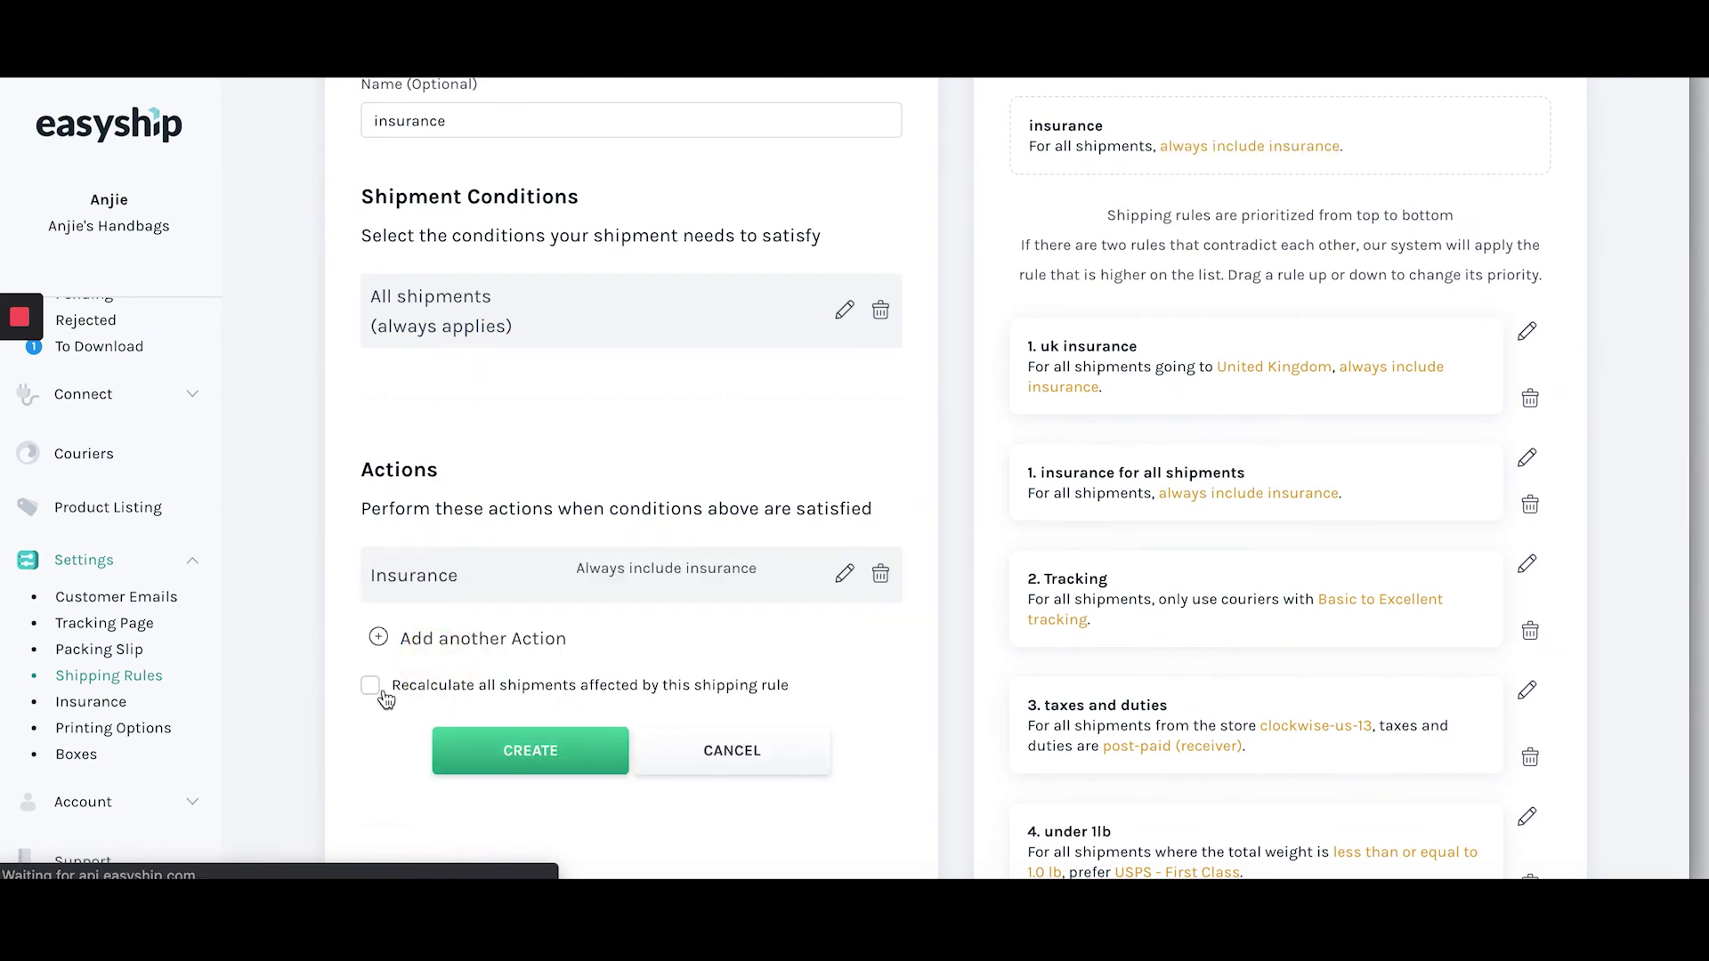
click(370, 686)
click(488, 753)
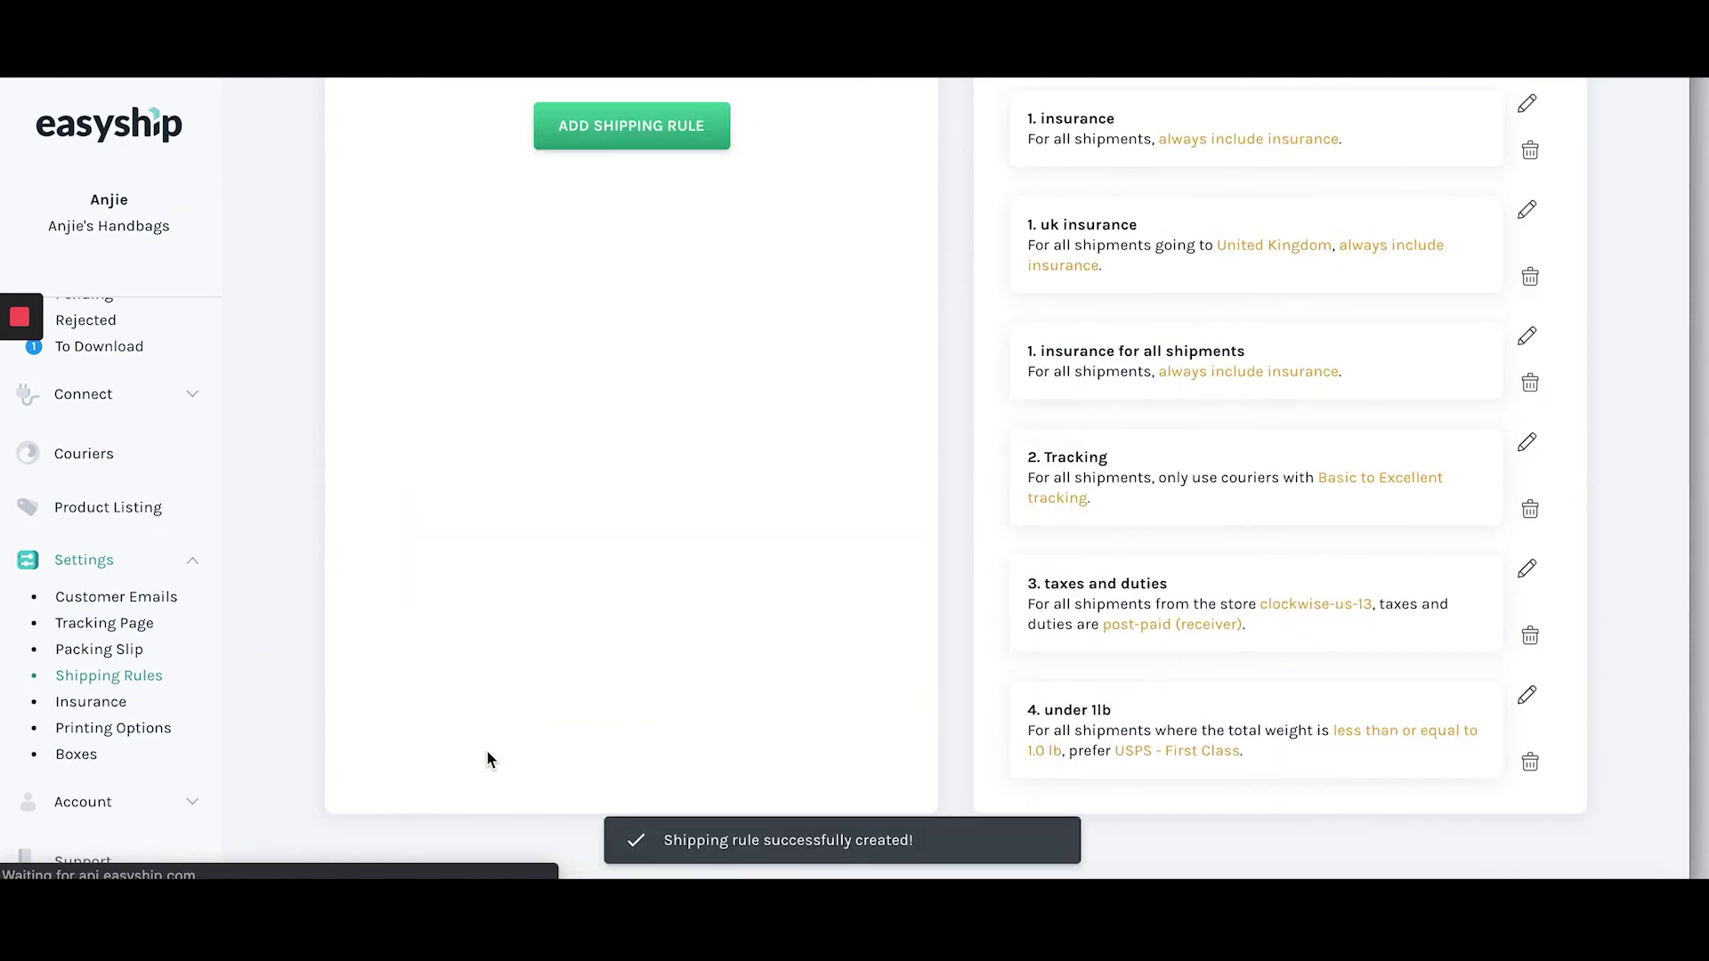
scroll(578, 543, up, 2)
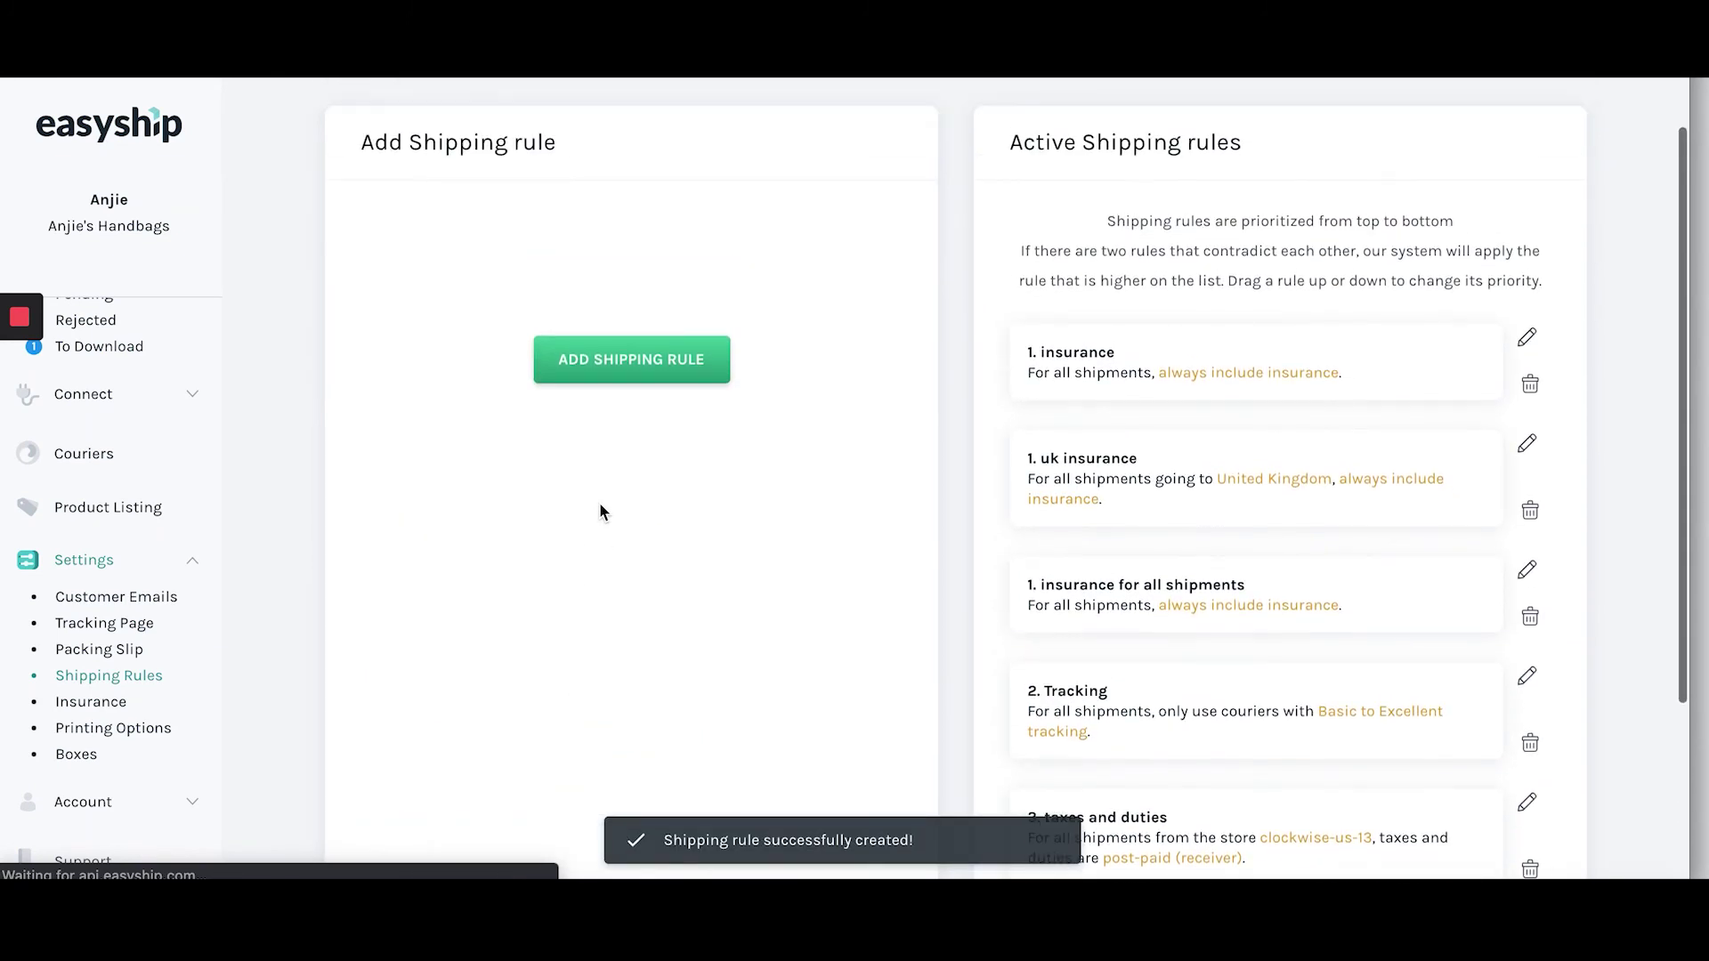